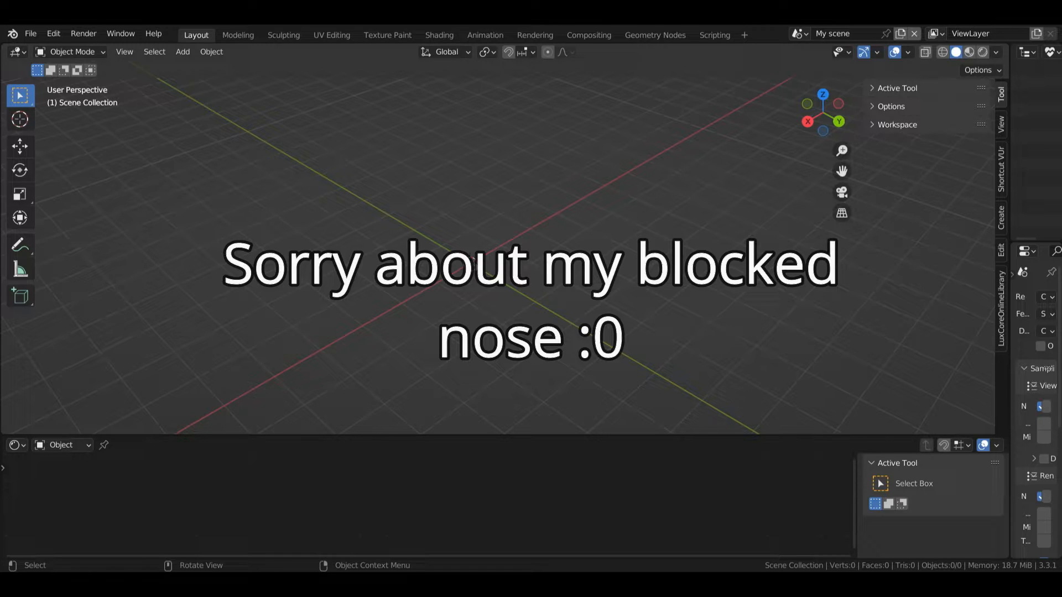
# - Add a cube mesh to the empty scene
pyautogui.hotkey('shift', 'a')
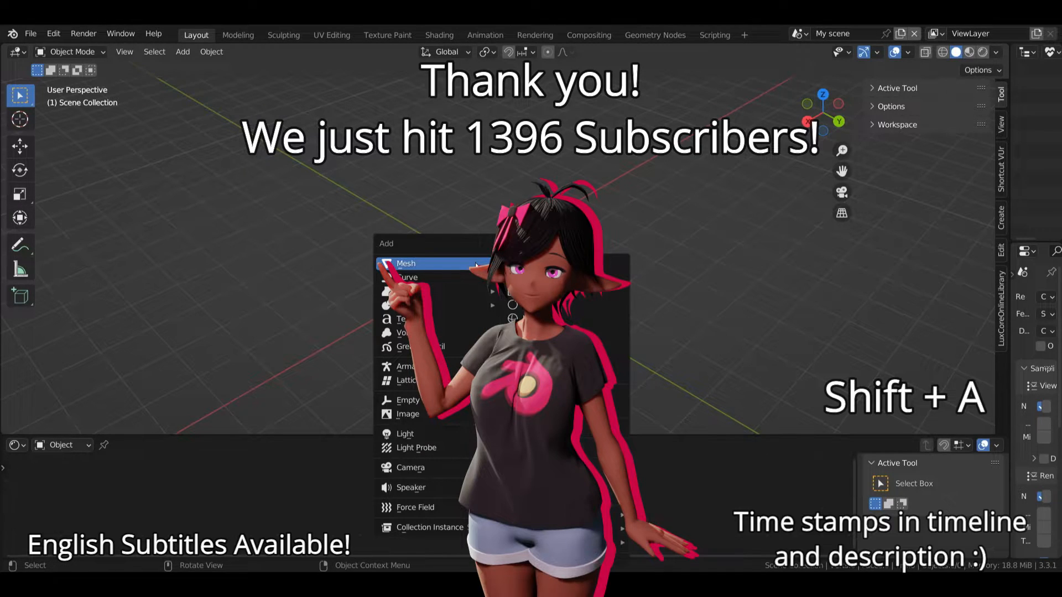
pyautogui.click(531, 292)
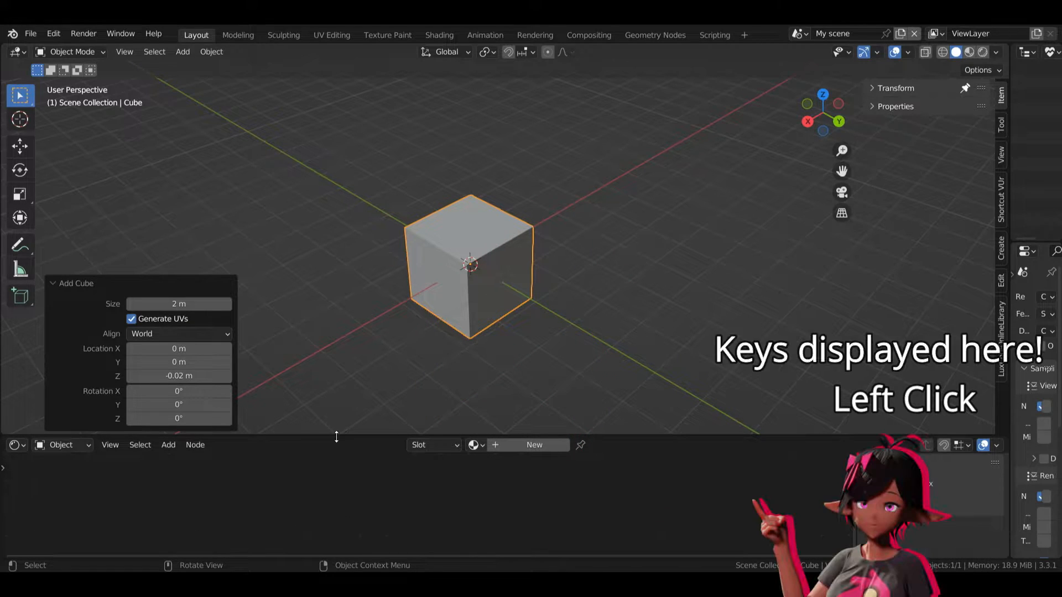
# - Enlarge the lower area as a Shader Editor and create a new material for the cube
pyautogui.moveTo(336, 437); pyautogui.dragTo(337, 402)
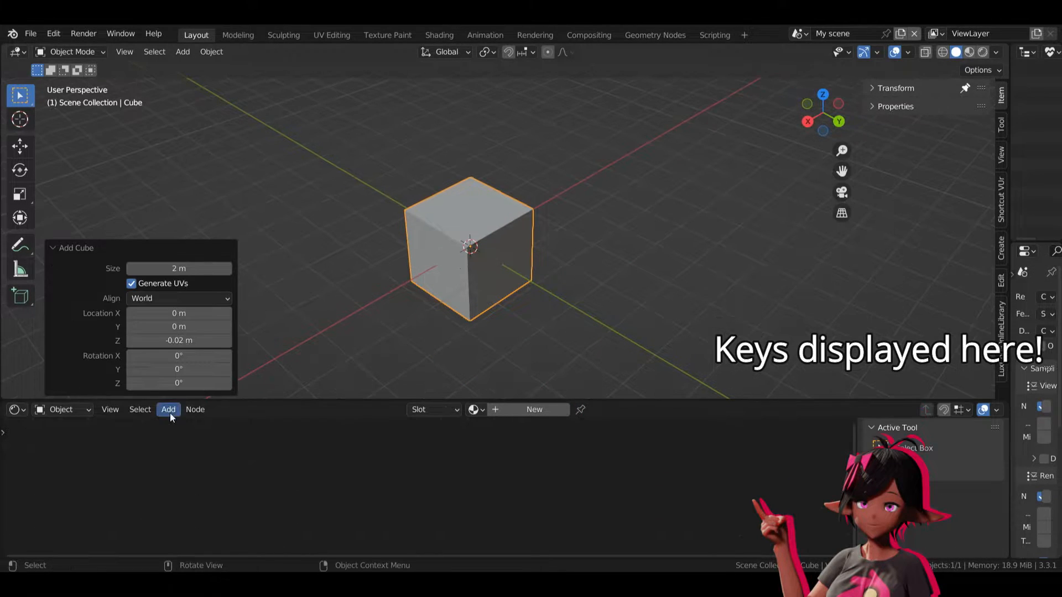
pyautogui.click(17, 410)
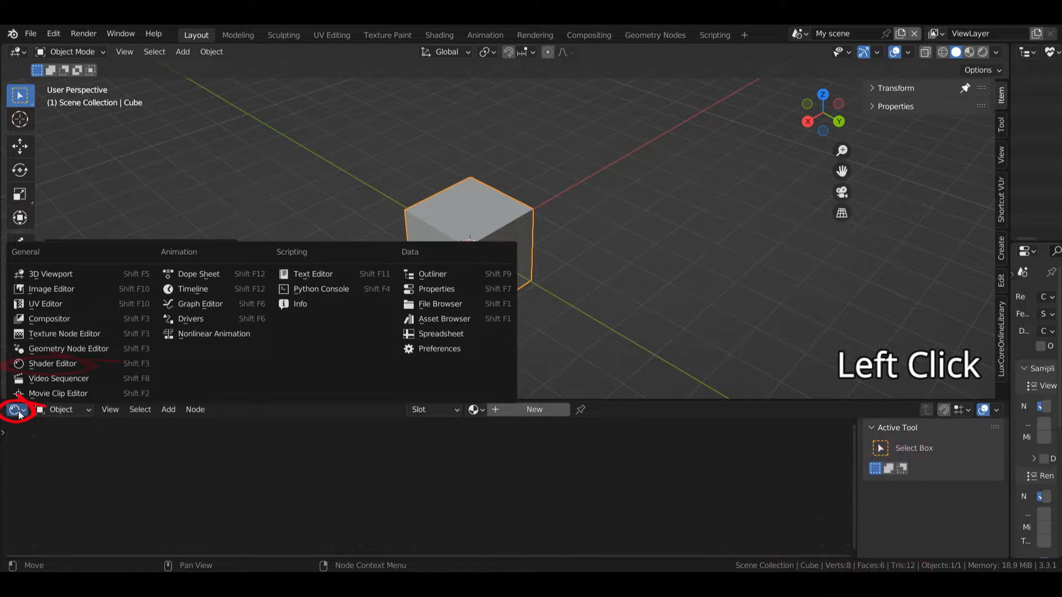
pyautogui.click(36, 365)
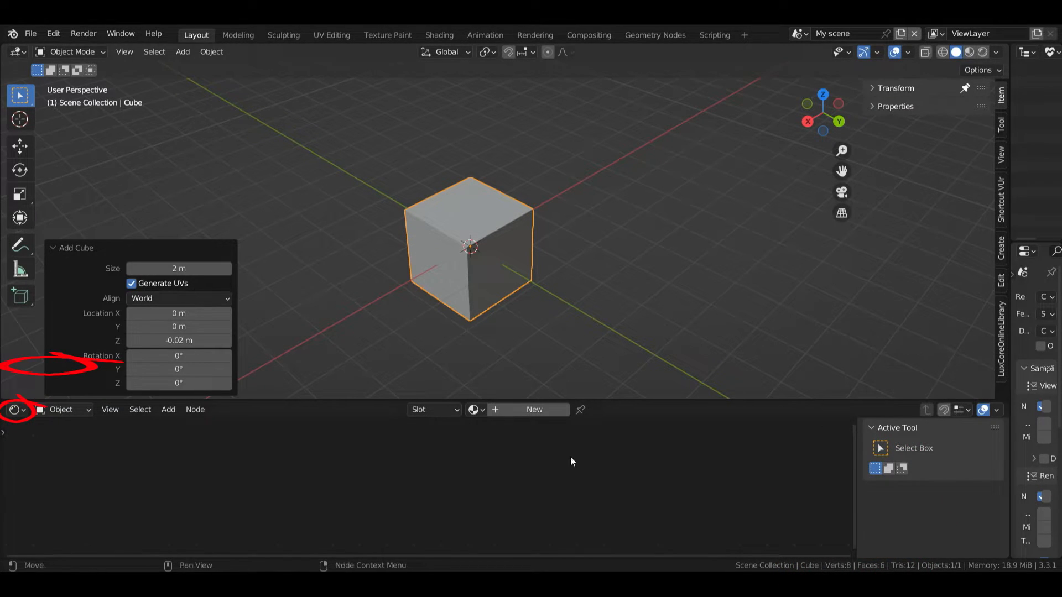
pyautogui.click(462, 247)
pyautogui.click(526, 409)
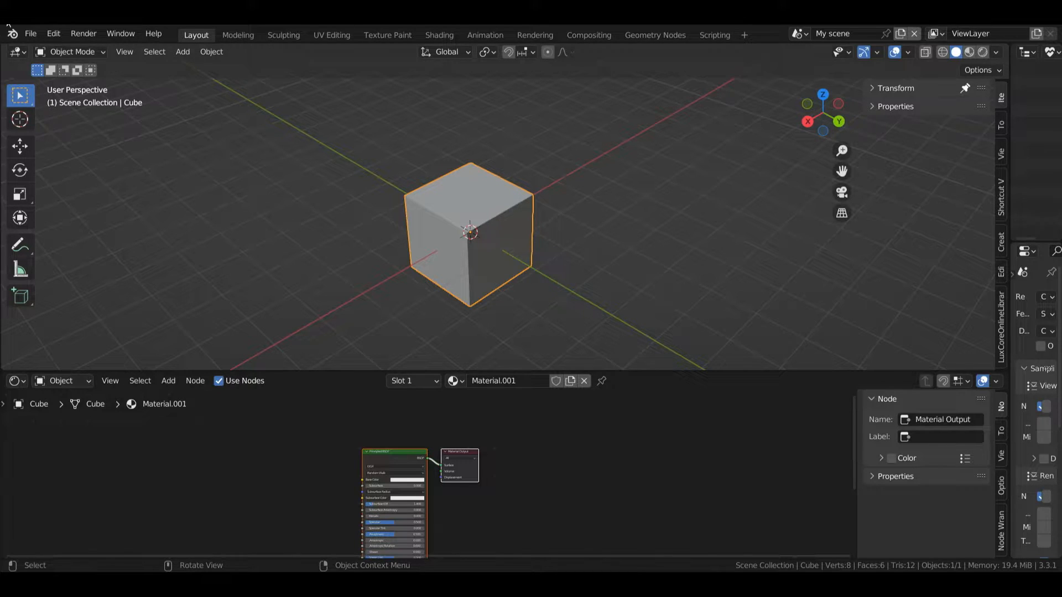
# - Split off a UV Editor area beside the 3D viewport and set the viewport shading to Material Preview
pyautogui.moveTo(4, 47); pyautogui.dragTo(307, 61)
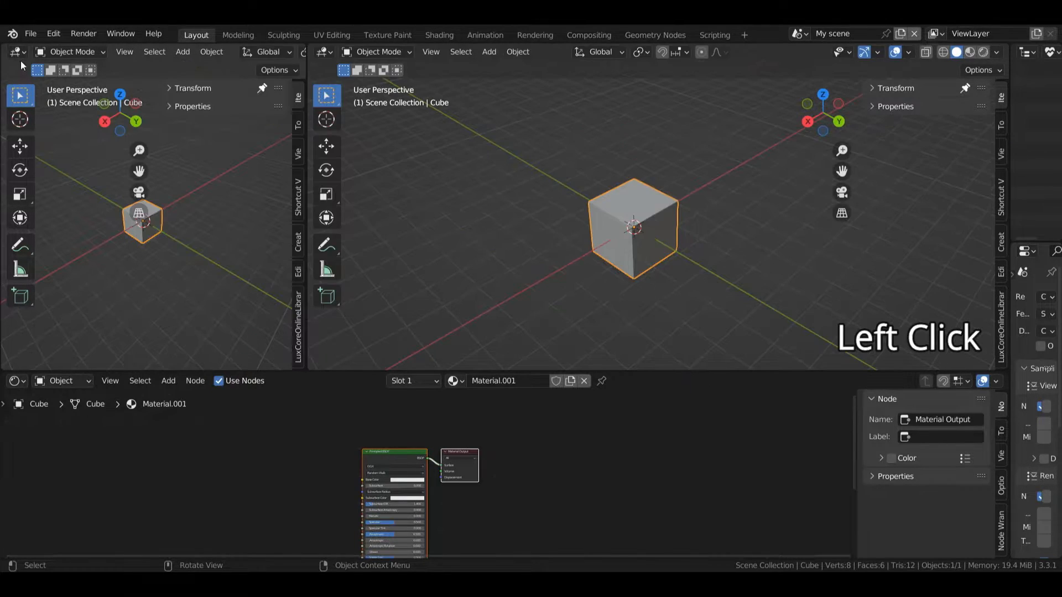
pyautogui.click(19, 54)
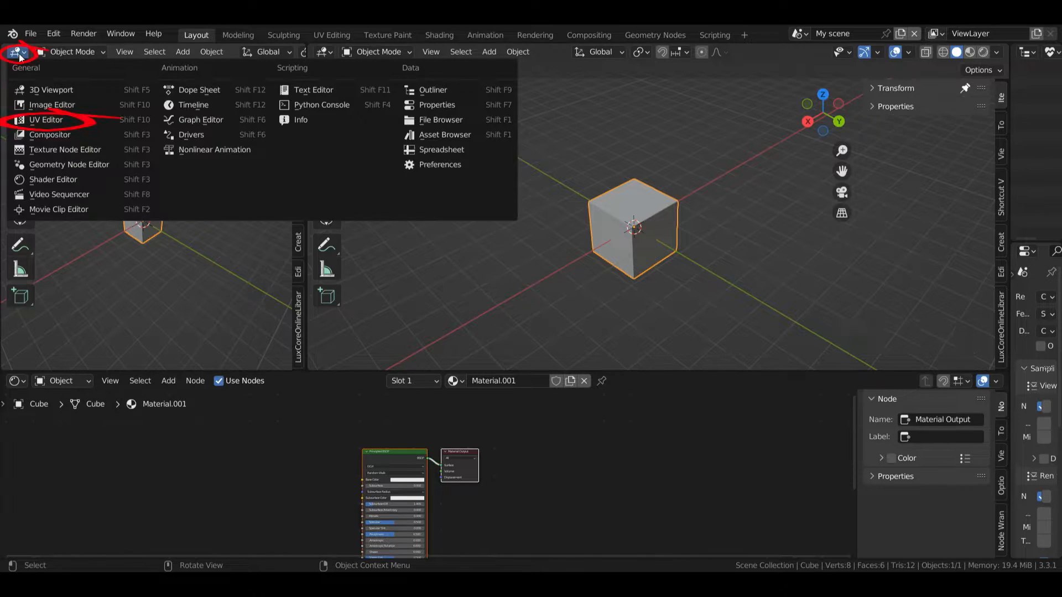
pyautogui.click(58, 122)
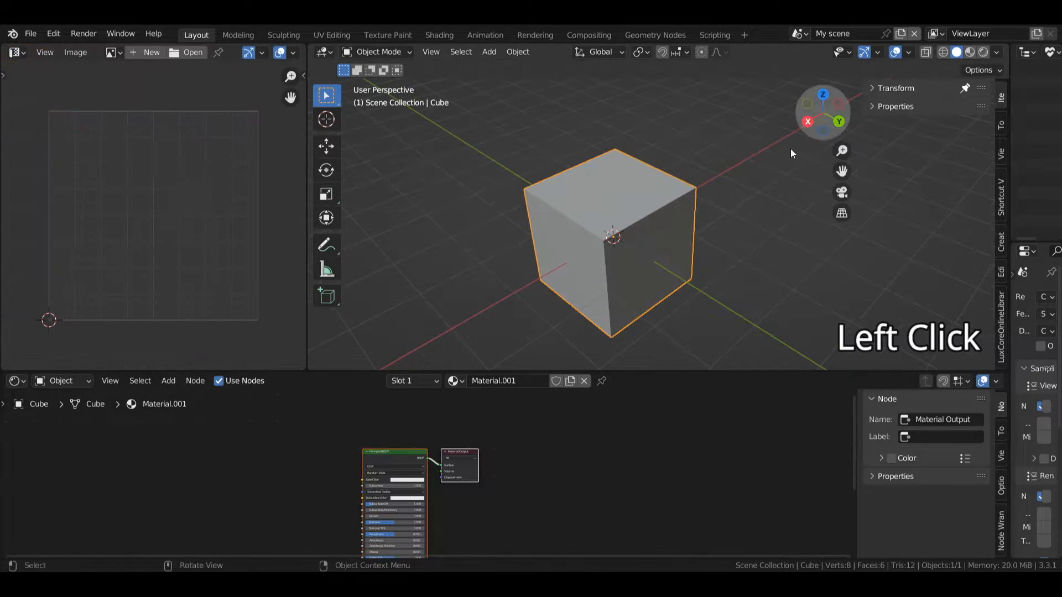
pyautogui.click(971, 52)
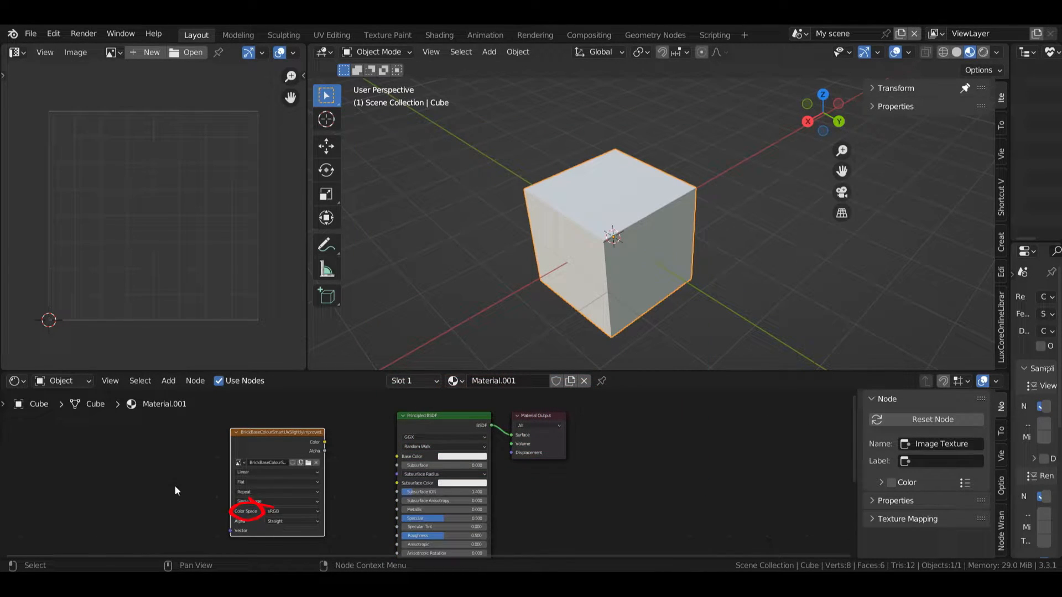
# - Add a Texture Coordinate node, linking its UV output to the brick image's Vector and the image's Color to the Principled BSDF's Base Color
pyautogui.hotkey('shift', 'a')
pyautogui.moveTo(140, 419)
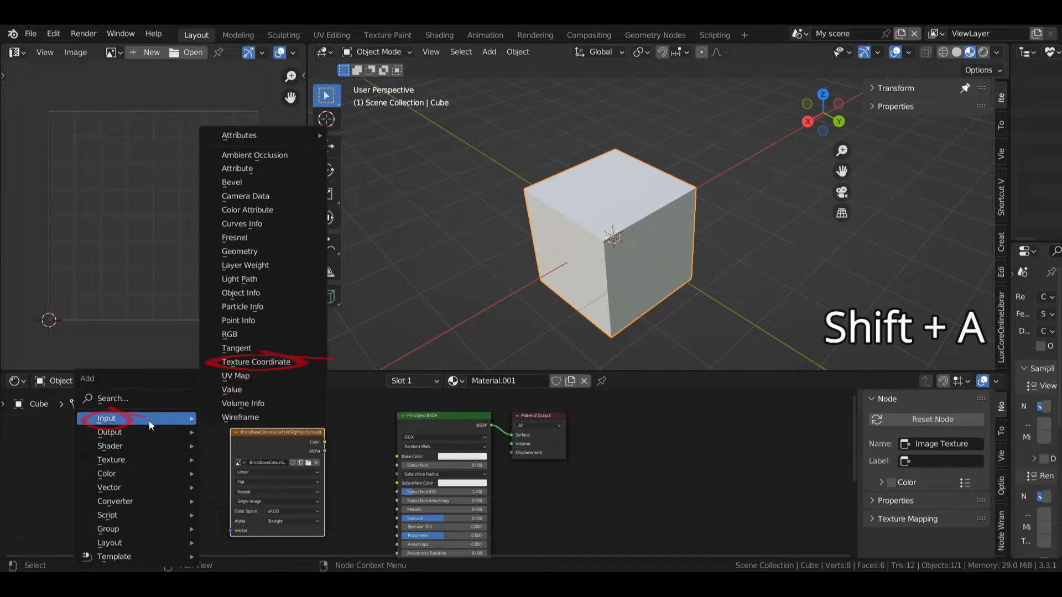
pyautogui.click(254, 362)
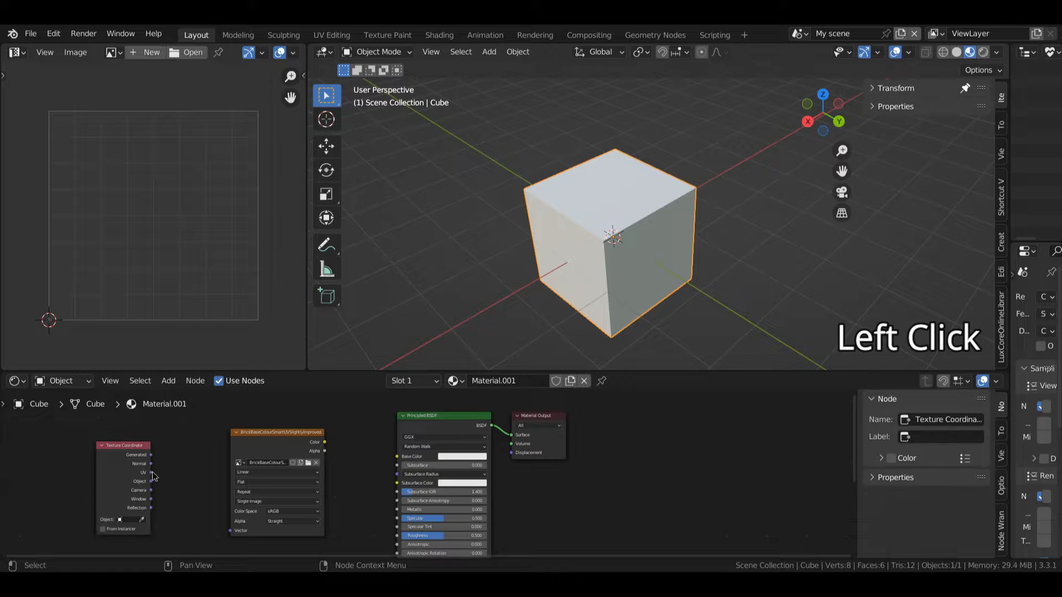
pyautogui.moveTo(152, 472); pyautogui.dragTo(230, 530)
pyautogui.moveTo(324, 428); pyautogui.dragTo(403, 443)
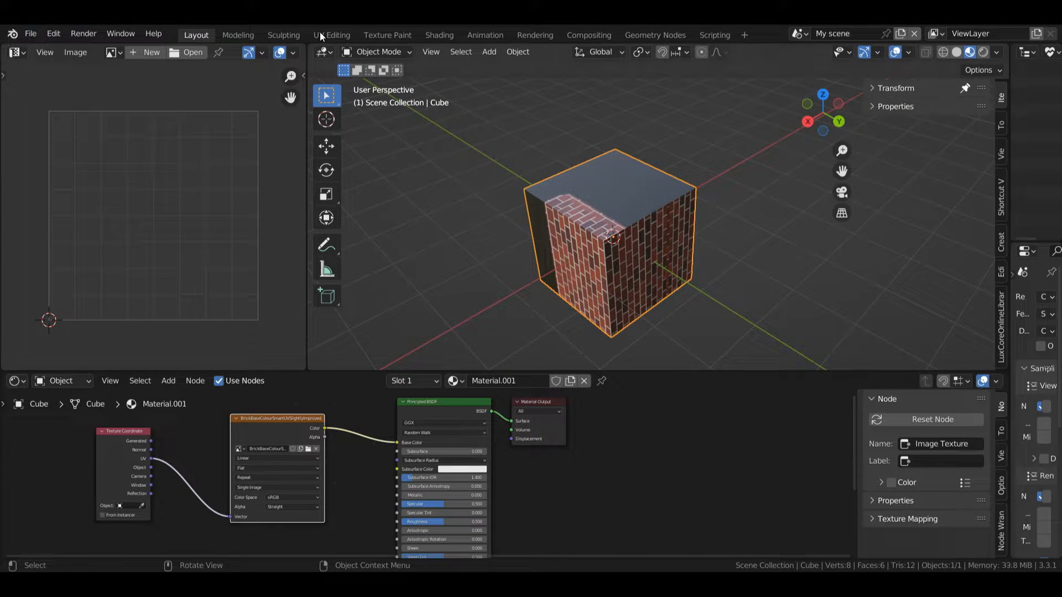
# - Display the brick base colour image in the UV Editor
pyautogui.click(31, 34)
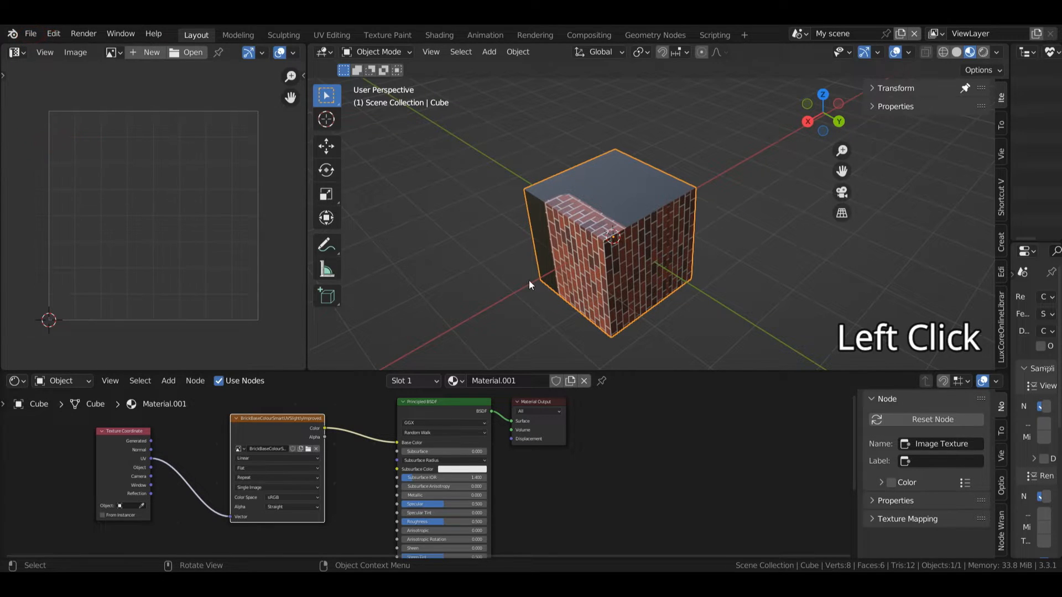
pyautogui.click(115, 52)
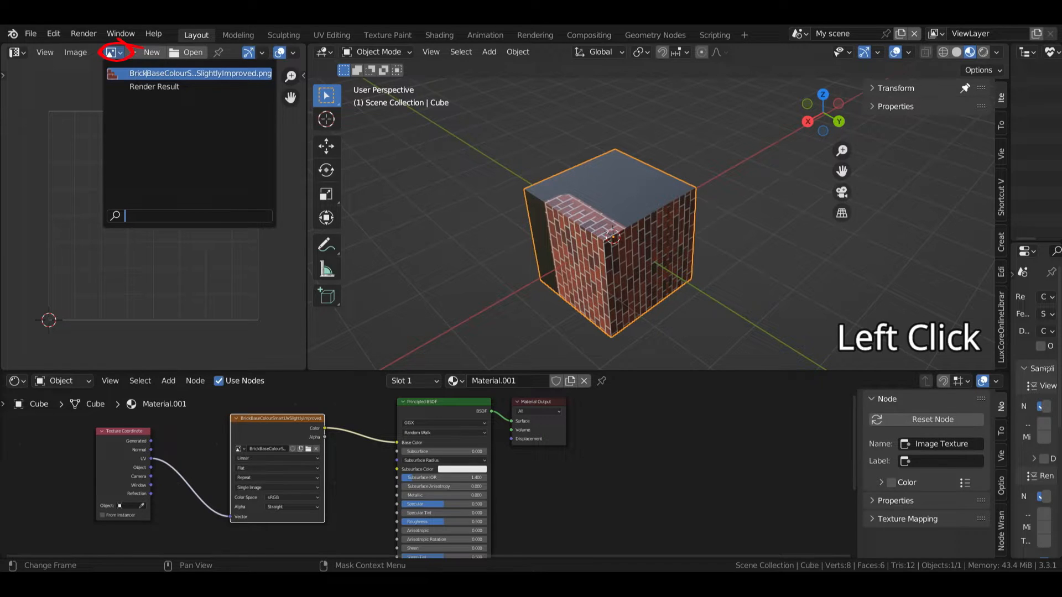
pyautogui.click(201, 73)
# - Unwrap all the cube's faces in Edit Mode with Smart UV Project, using an island margin of 0.020
pyautogui.press('Tab')
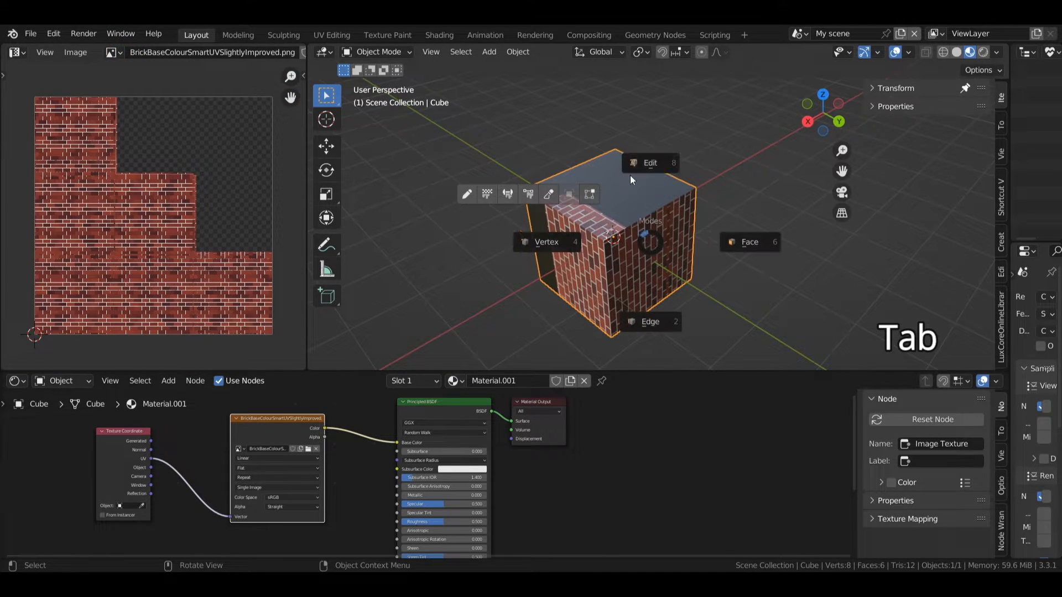
pyautogui.click(651, 163)
pyautogui.press('a')
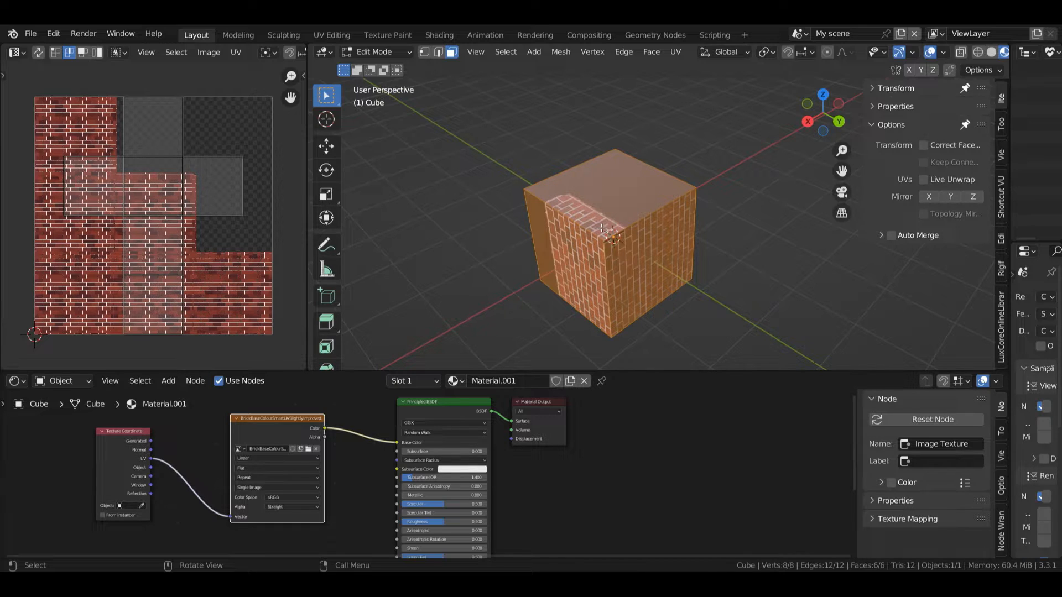
pyautogui.press('a')
pyautogui.press('u')
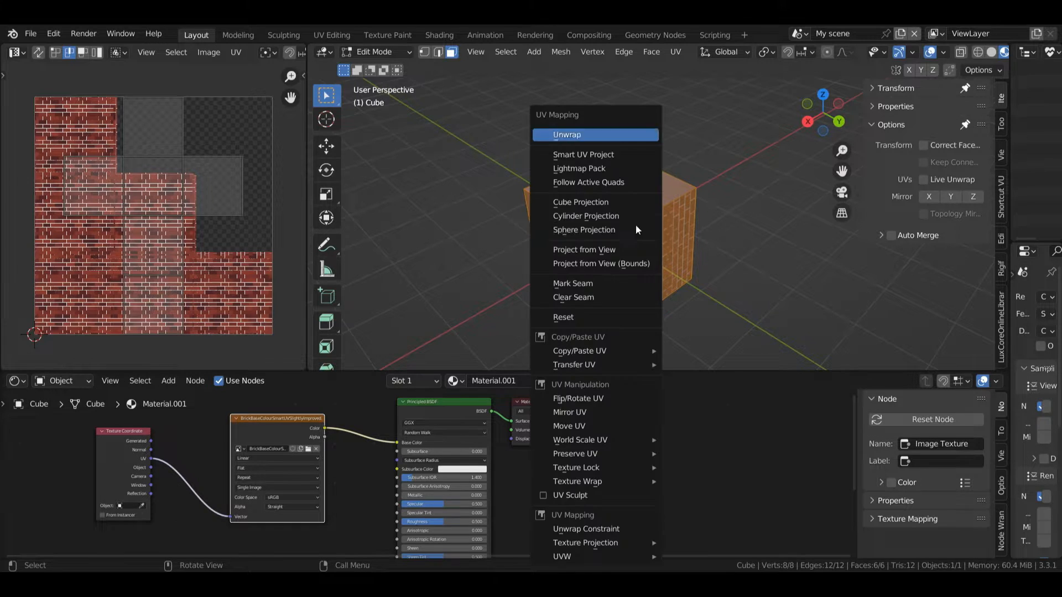
pyautogui.click(590, 155)
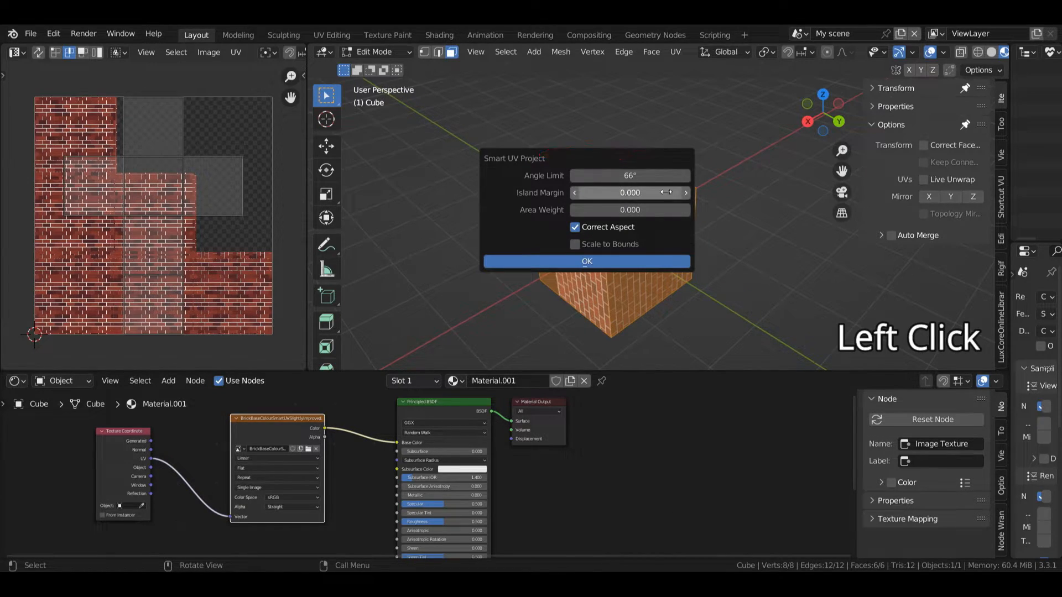
pyautogui.click(685, 194)
pyautogui.click(685, 194)
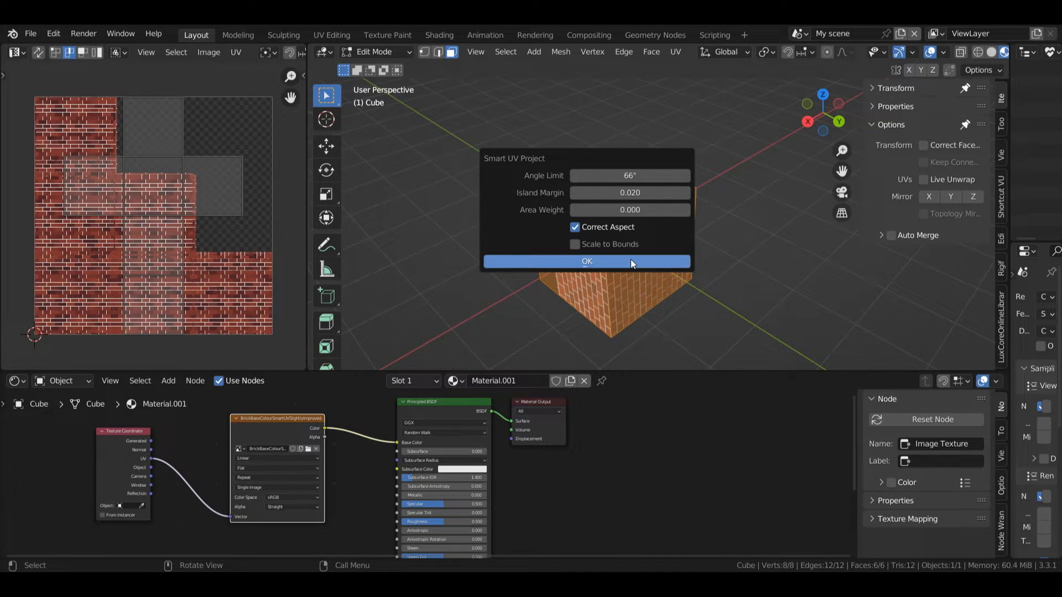
pyautogui.click(631, 260)
# - Return the cube to Object Mode
pyautogui.click(377, 51)
pyautogui.click(381, 66)
pyautogui.moveTo(828, 123)
pyautogui.mouseDown()
pyautogui.moveTo(789, 126)
pyautogui.moveTo(811, 124)
pyautogui.mouseUp()
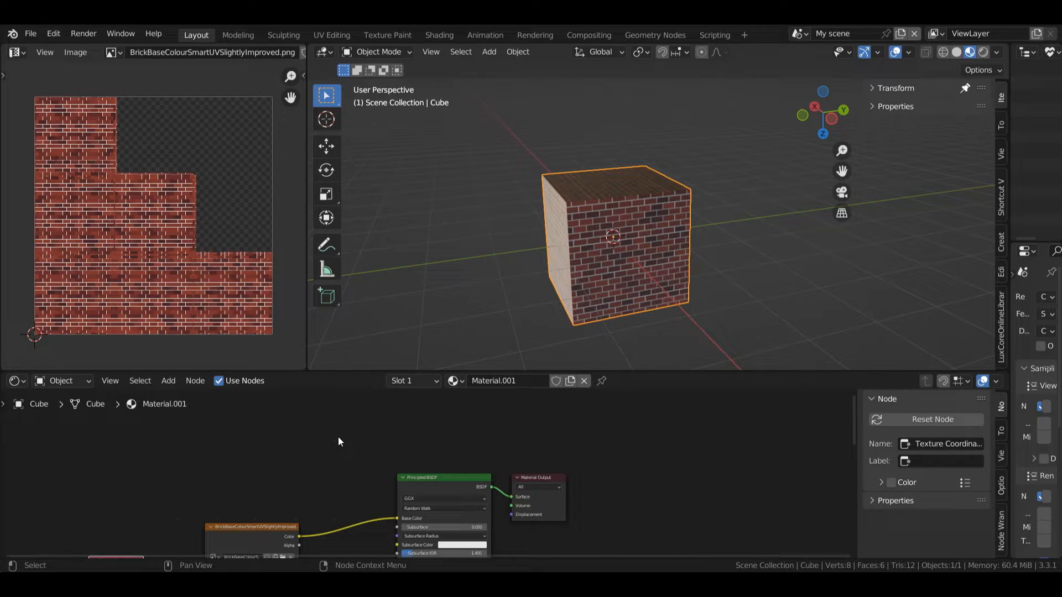
# - Add an Image Texture node holding a new blank 1024 × 1024 px image named Untitled with a fully transparent colour and Alpha enabled
pyautogui.hotkey('shift', 'a')
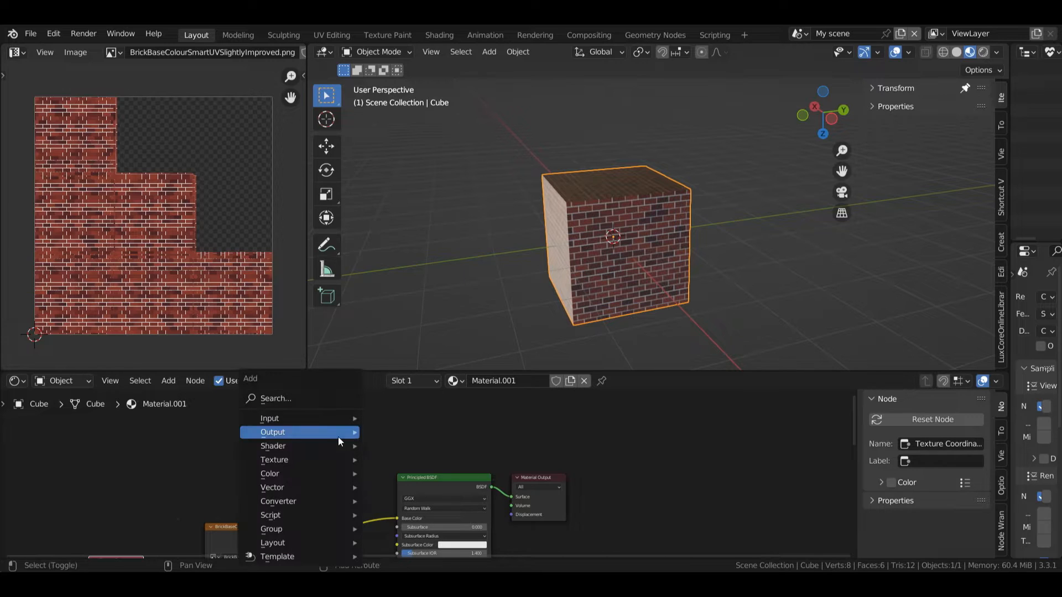
pyautogui.moveTo(307, 414)
pyautogui.moveTo(282, 460)
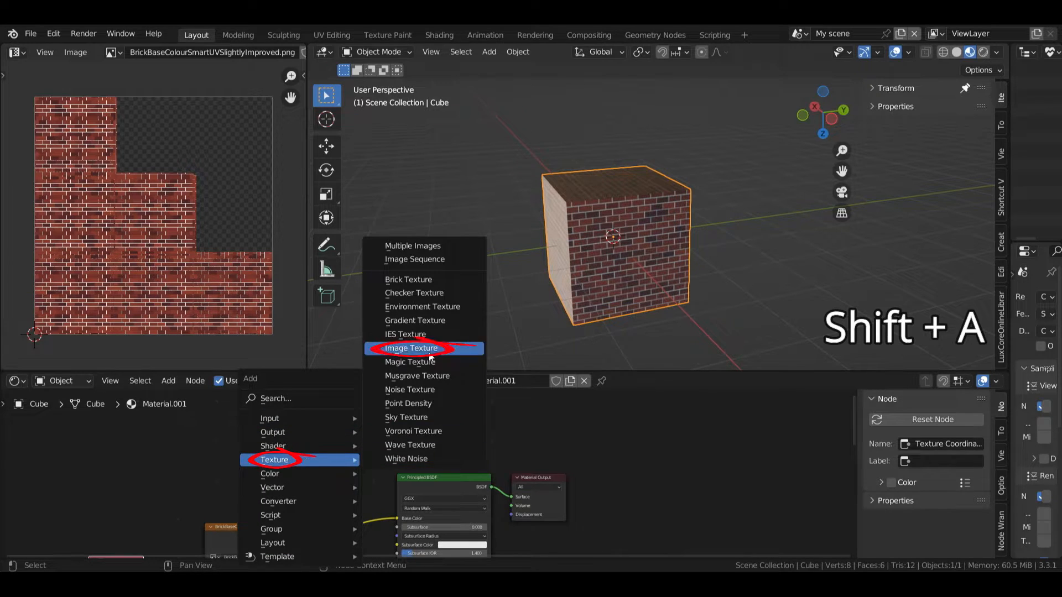
pyautogui.click(418, 348)
pyautogui.click(317, 455)
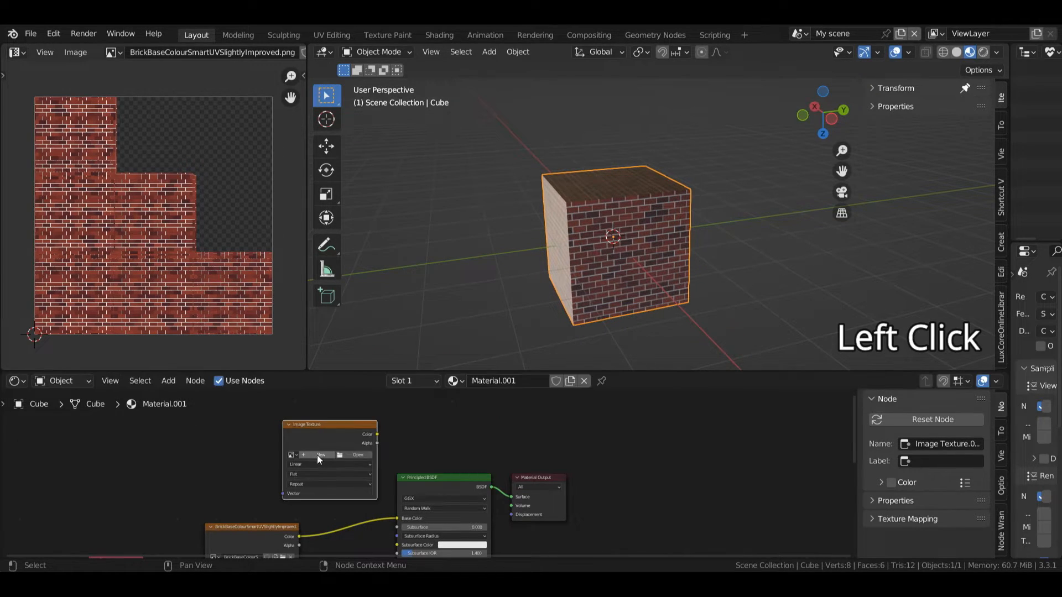
pyautogui.click(317, 455)
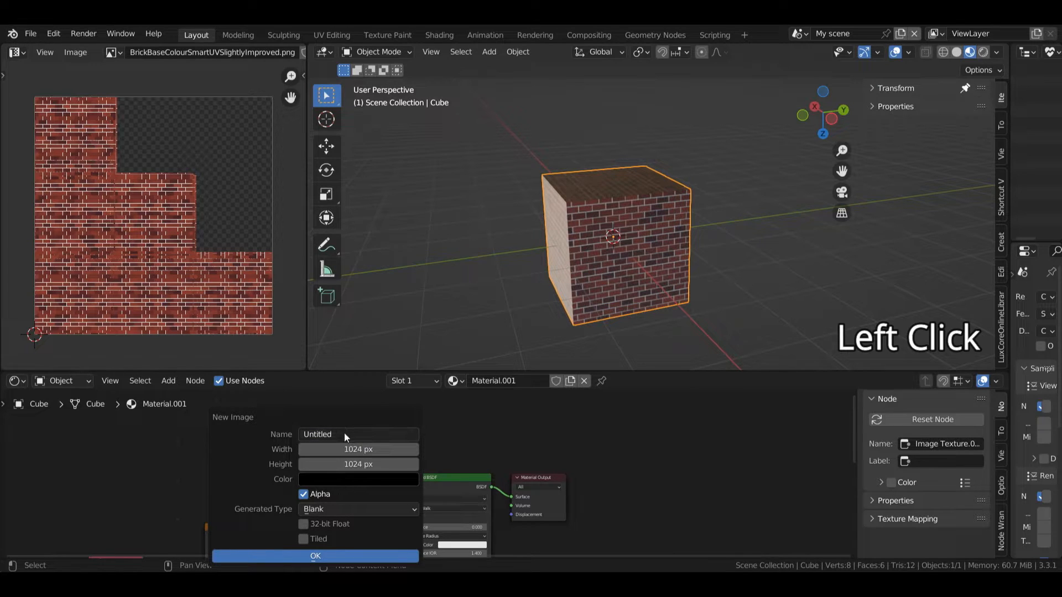
pyautogui.click(322, 480)
pyautogui.moveTo(397, 458); pyautogui.dragTo(306, 459)
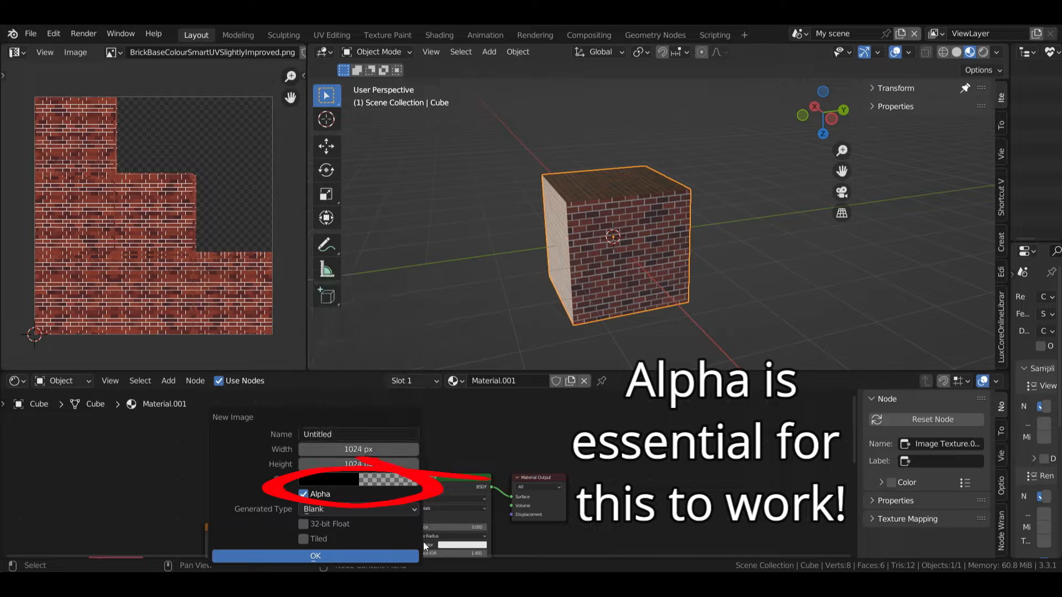
pyautogui.click(364, 555)
# - Link the Untitled image's Color to the Base Color and the Texture Coordinate's UV output to the image's Vector
pyautogui.moveTo(377, 435); pyautogui.dragTo(397, 518)
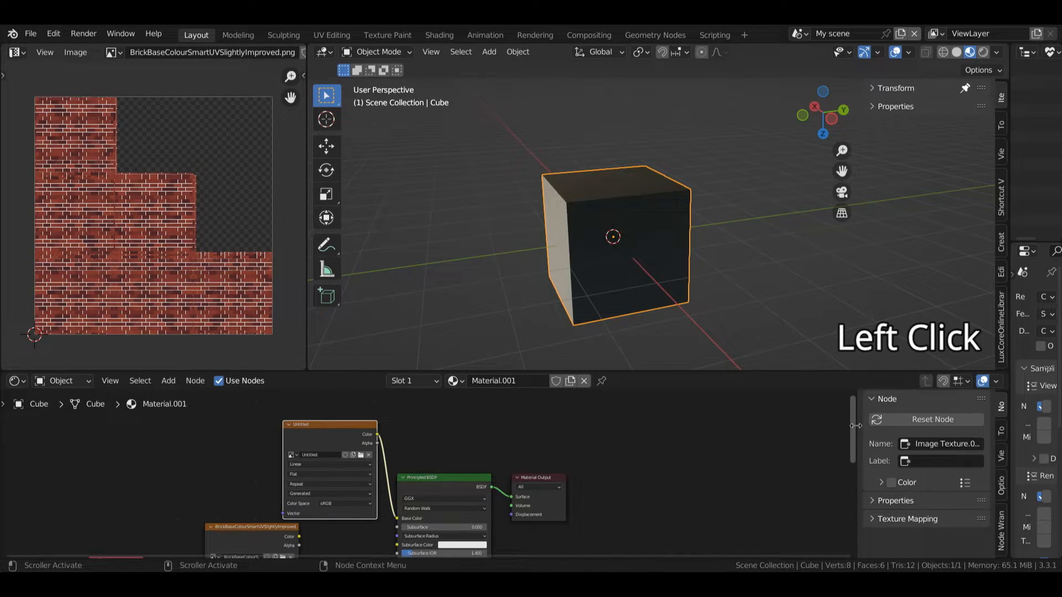
pyautogui.moveTo(854, 425); pyautogui.dragTo(854, 467)
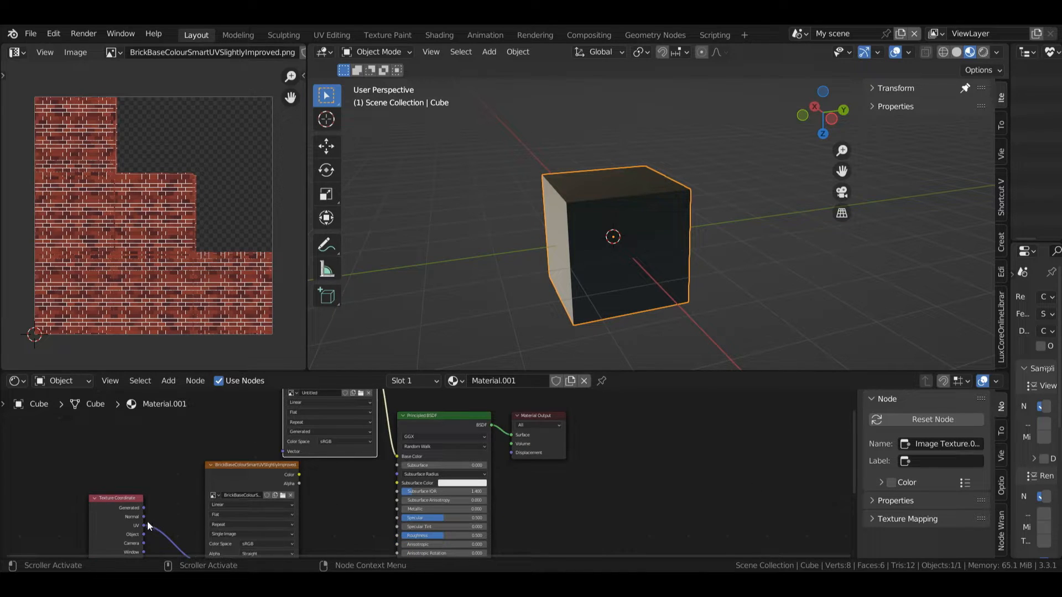
pyautogui.moveTo(131, 523); pyautogui.dragTo(158, 450)
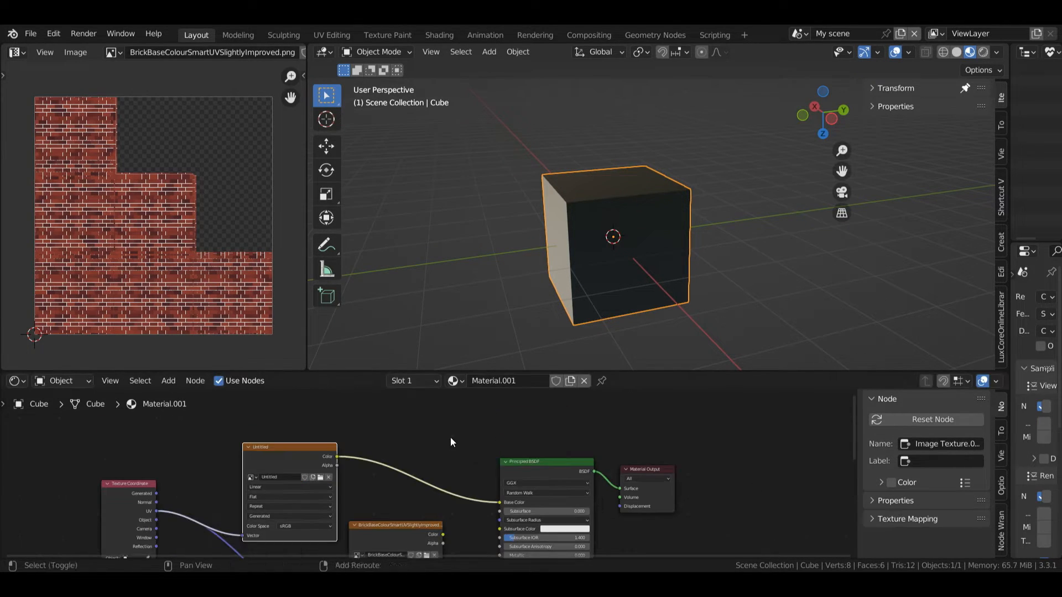
# - Insert a Mix node before the Base Color, with the Untitled image in Color1 and the brick image in Color2
pyautogui.hotkey('shift', 'a')
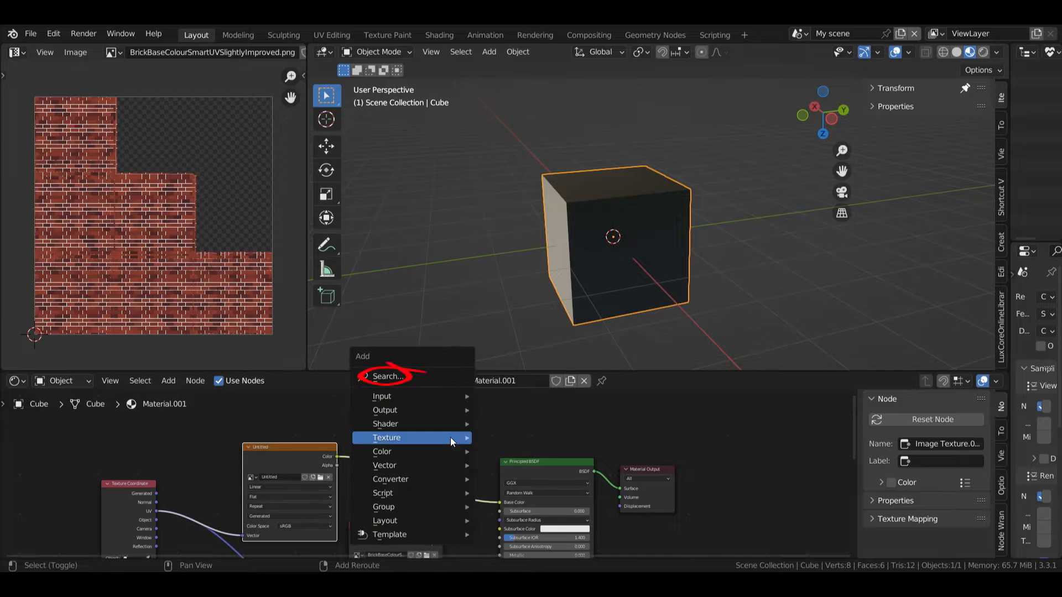
pyautogui.click(385, 373)
pyautogui.write('mix')
pyautogui.press('Return')
pyautogui.click(496, 481)
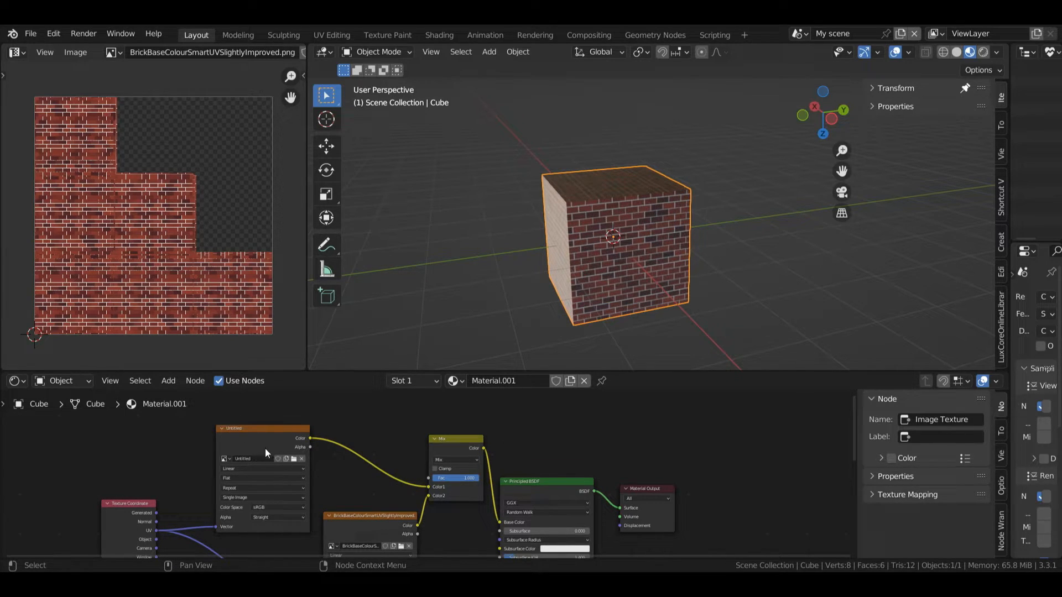
# - Display the Untitled image in the UV Editor and set the Mix node's Fac to 0.000
pyautogui.click(114, 54)
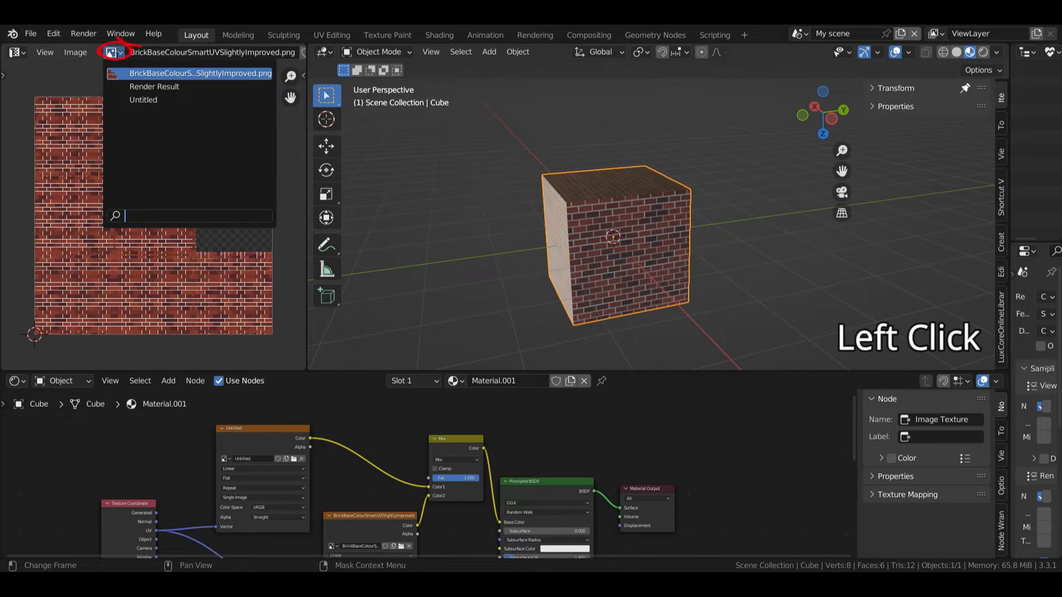
pyautogui.click(144, 100)
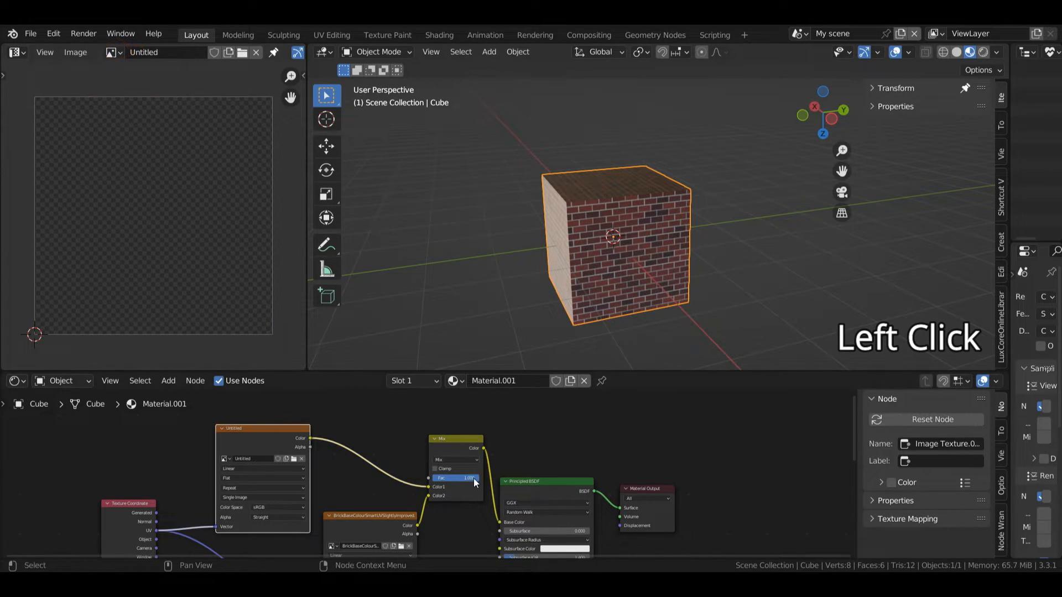
pyautogui.moveTo(474, 479); pyautogui.dragTo(430, 479)
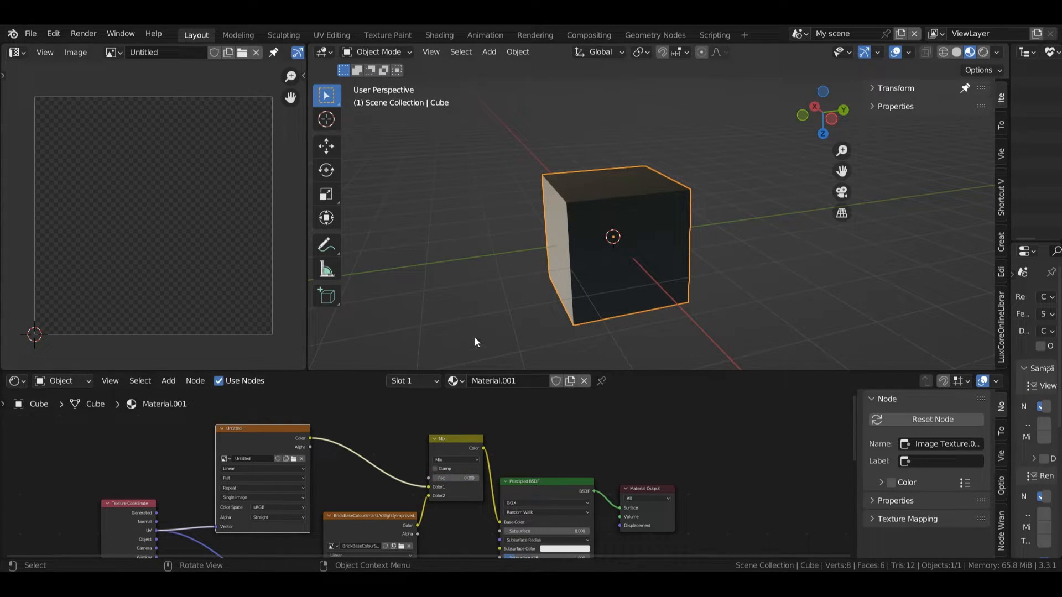
# - Switch the cube to Texture Paint mode and paint a soft white patch on its front face
pyautogui.click(377, 52)
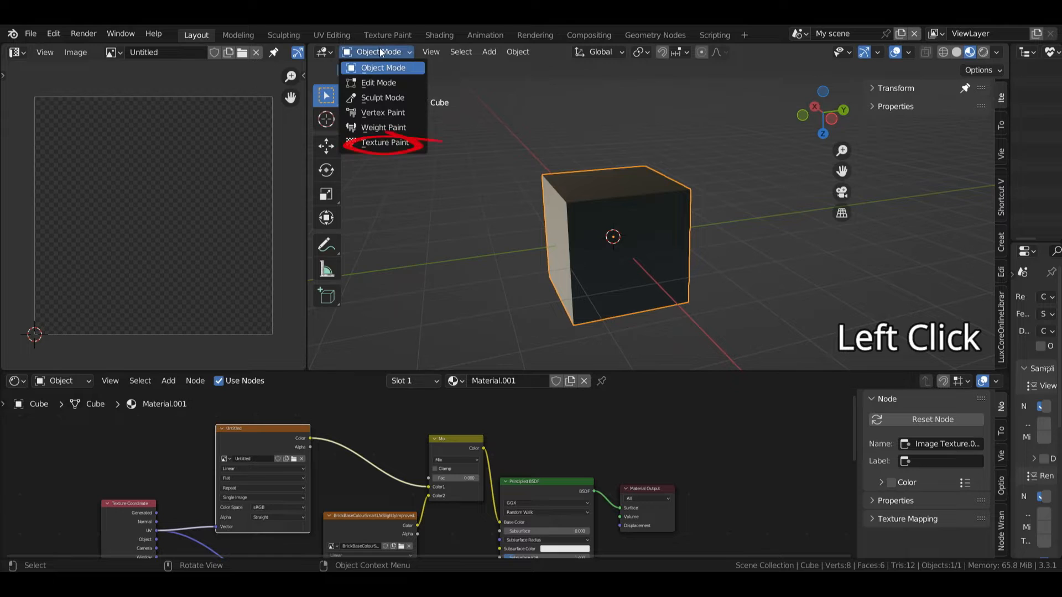
pyautogui.click(385, 142)
pyautogui.moveTo(584, 235)
pyautogui.mouseDown()
pyautogui.moveTo(653, 262)
pyautogui.moveTo(630, 243)
pyautogui.mouseUp()
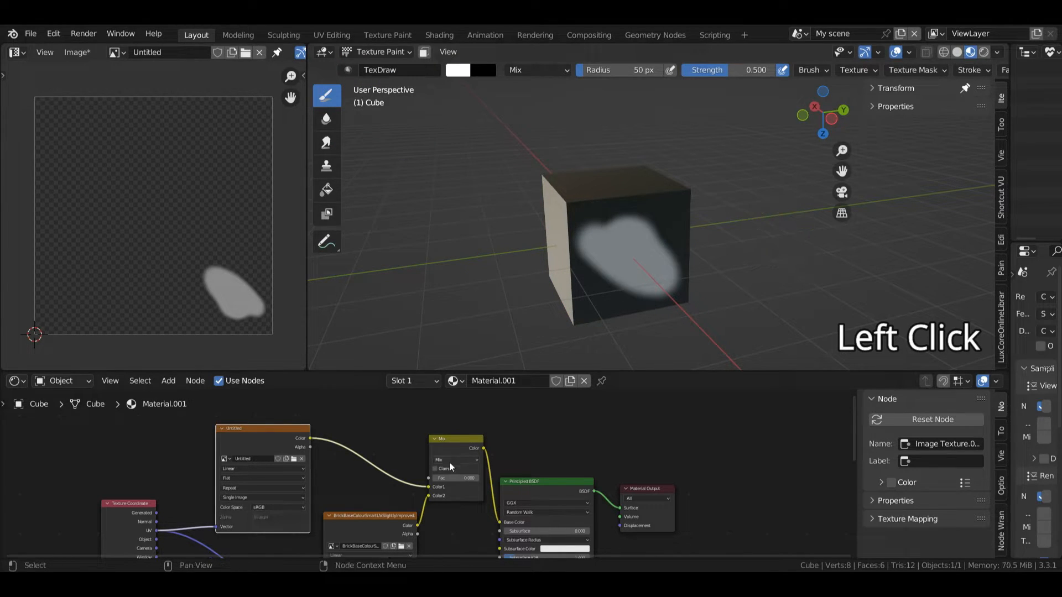
# - Link the Untitled image's Alpha to the Mix node's Fac, with its Color in Color2 and the brick image in Color1
pyautogui.moveTo(444, 482)
pyautogui.mouseDown()
pyautogui.moveTo(481, 482)
pyautogui.moveTo(433, 478)
pyautogui.mouseUp()
pyautogui.moveTo(290, 474)
pyautogui.mouseDown()
pyautogui.moveTo(443, 516)
pyautogui.moveTo(442, 530)
pyautogui.mouseUp()
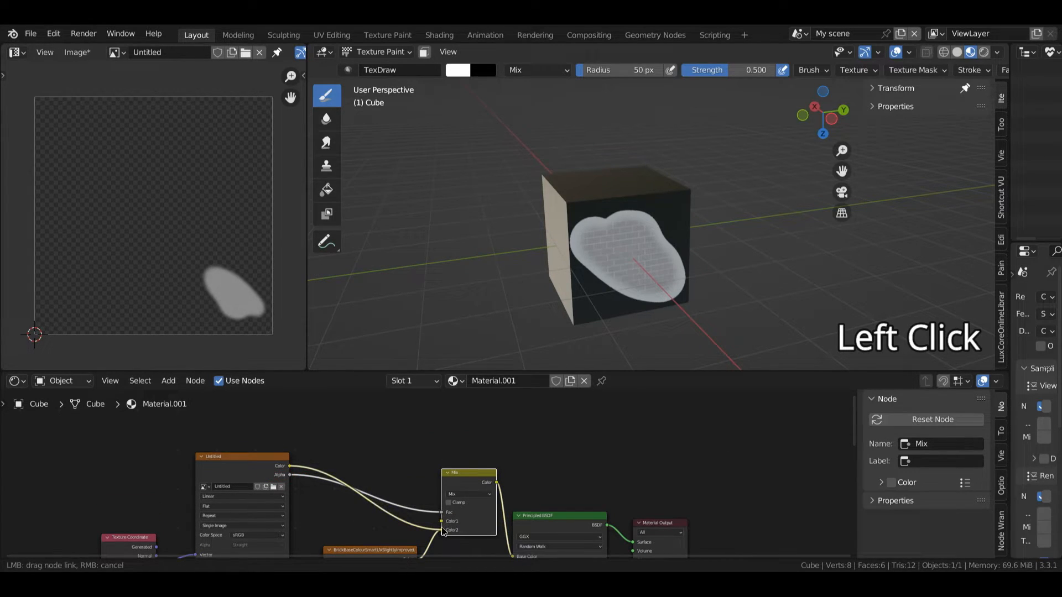
# - Extend the white paint, then set the brush to blue at Strength 1.000 and paint over the front and top faces
pyautogui.moveTo(684, 259)
pyautogui.mouseDown()
pyautogui.moveTo(642, 233)
pyautogui.moveTo(608, 253)
pyautogui.moveTo(621, 237)
pyautogui.moveTo(664, 231)
pyautogui.mouseUp()
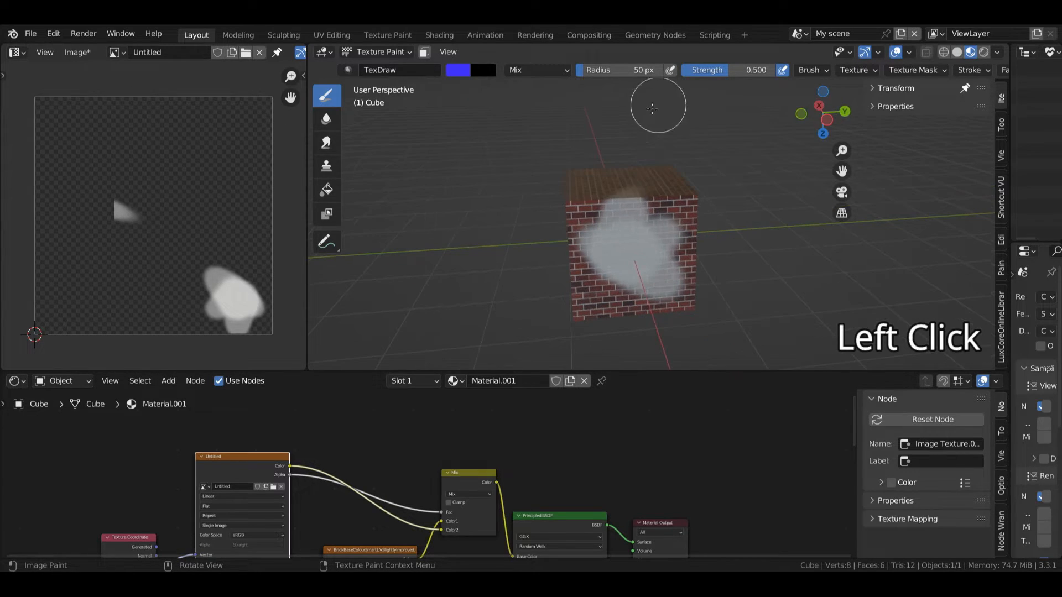
pyautogui.moveTo(715, 74); pyautogui.dragTo(773, 74)
pyautogui.moveTo(626, 225); pyautogui.dragTo(622, 230)
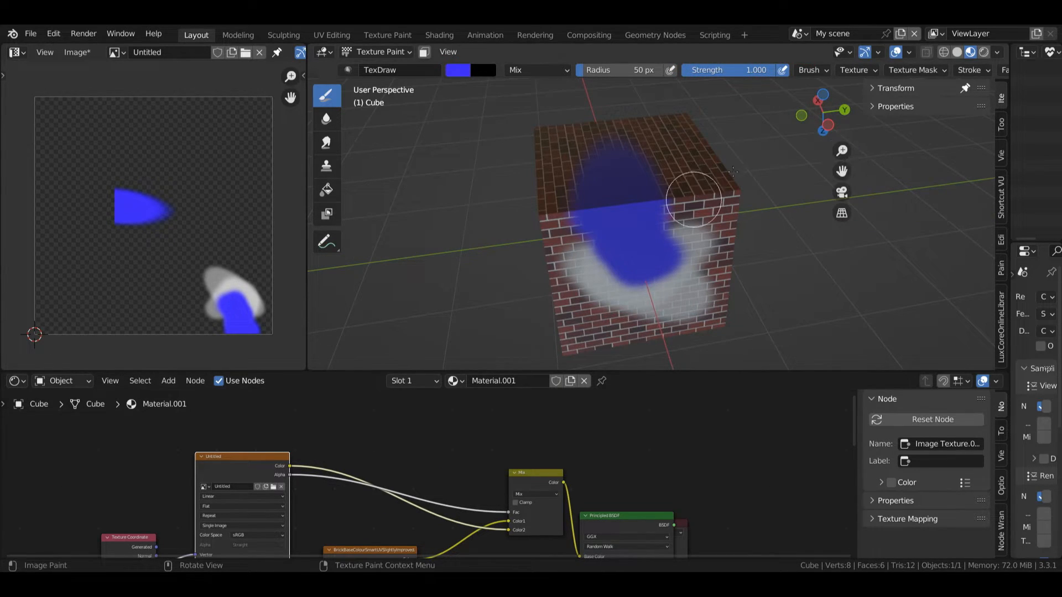
# - Insert a ColorRamp node between the Untitled image's Alpha and the Mix node's Fac
pyautogui.moveTo(836, 121)
pyautogui.mouseDown()
pyautogui.moveTo(852, 165)
pyautogui.moveTo(830, 130)
pyautogui.mouseUp()
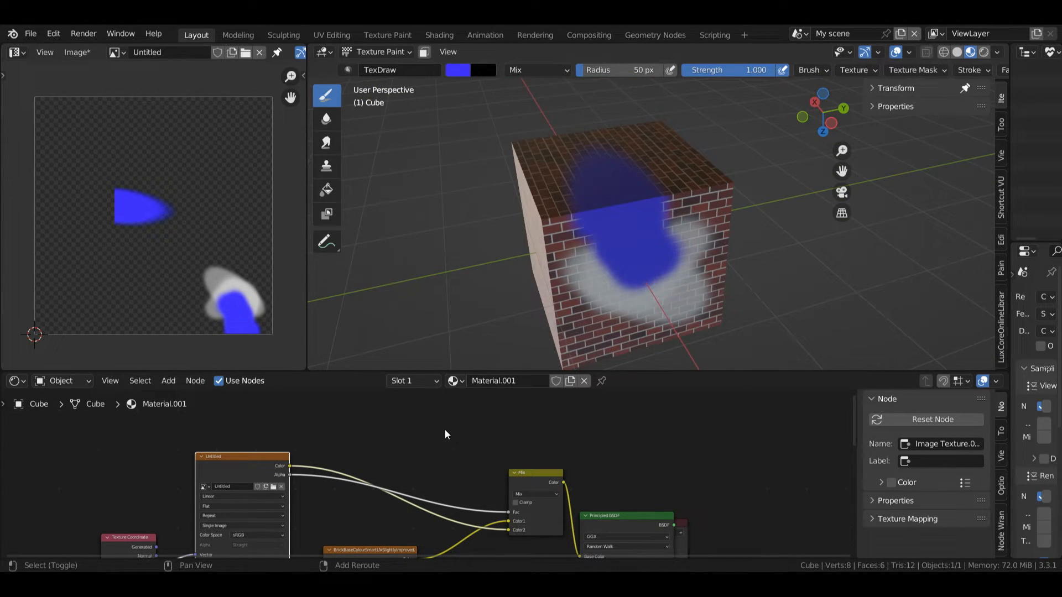
pyautogui.hotkey('shift', 'a')
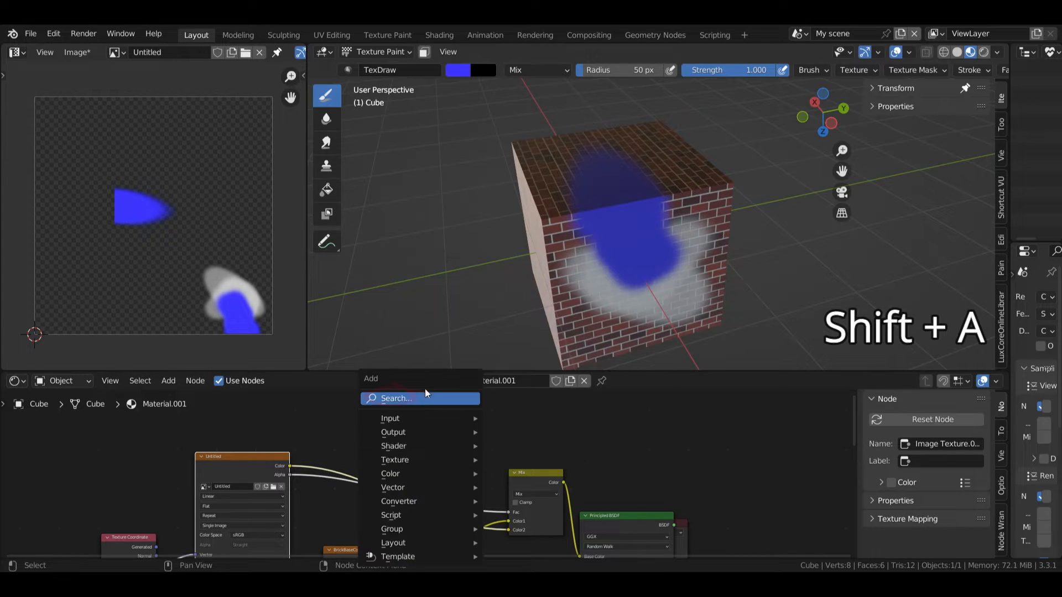
pyautogui.click(390, 397)
pyautogui.write('co')
pyautogui.press('Return')
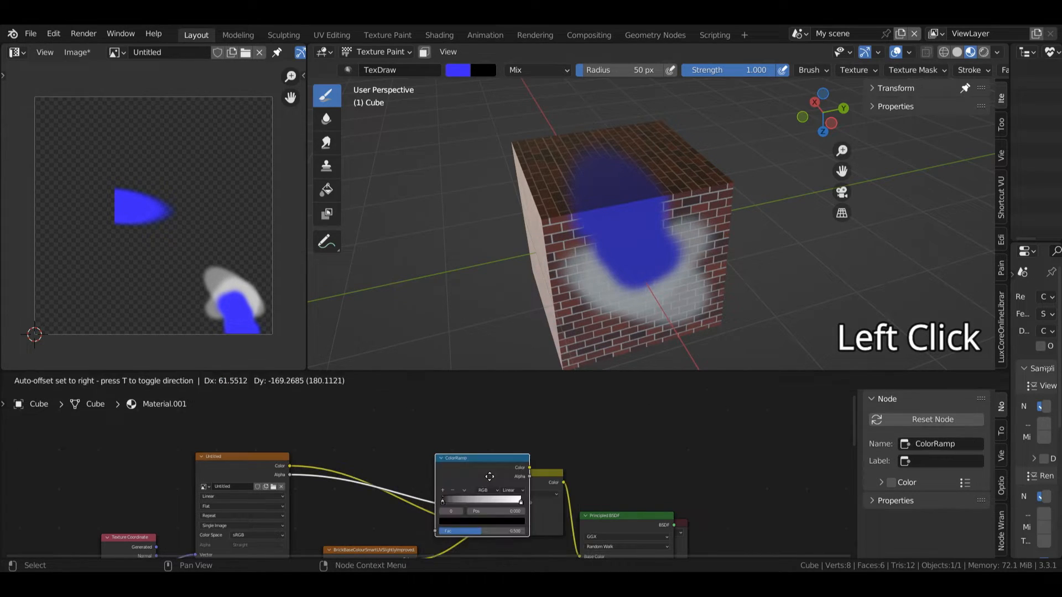
pyautogui.click(488, 463)
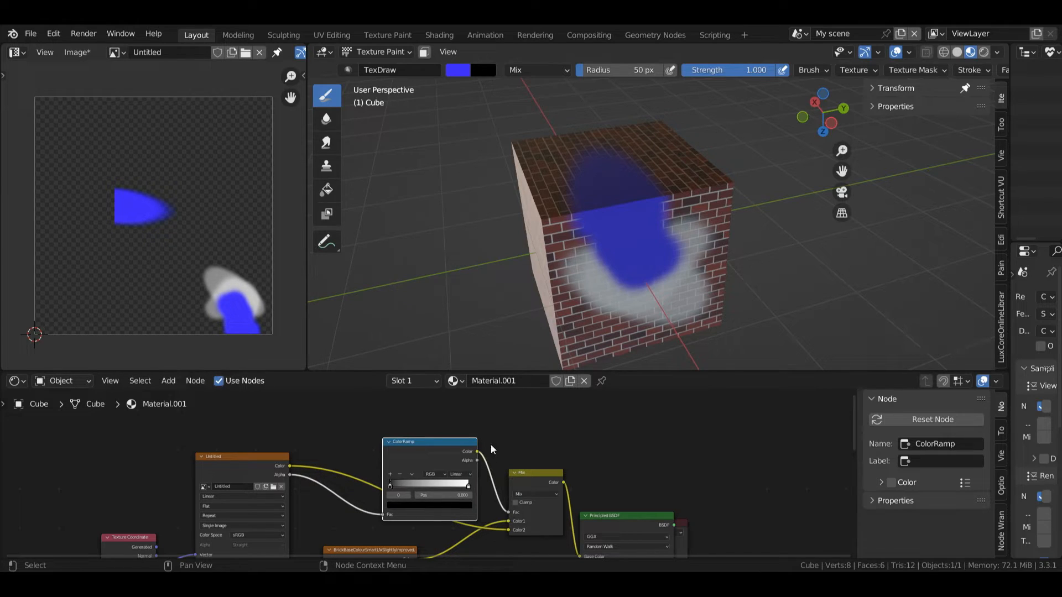
# - Move the ColorRamp's white stop close to the black one with Constant interpolation, and paint more blue on the top face
pyautogui.moveTo(466, 450); pyautogui.dragTo(396, 451)
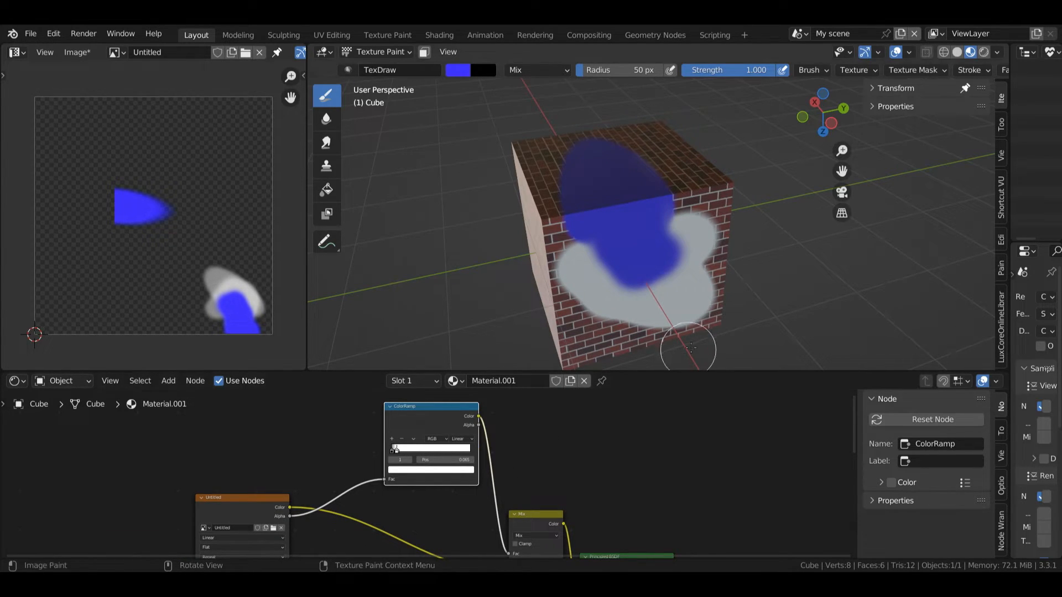
pyautogui.click(462, 439)
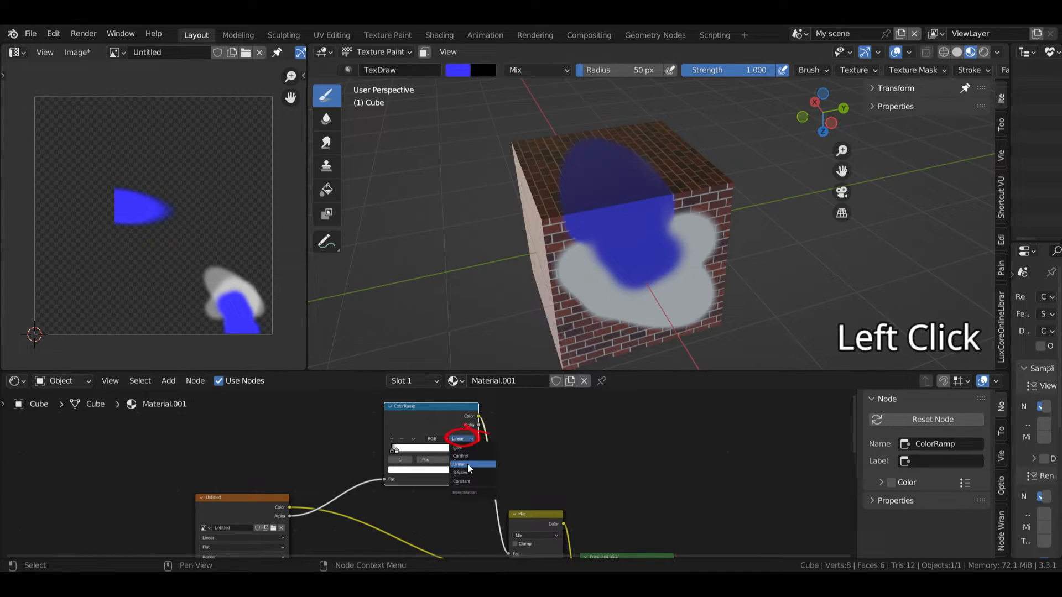
pyautogui.click(473, 481)
pyautogui.moveTo(691, 165); pyautogui.dragTo(678, 181)
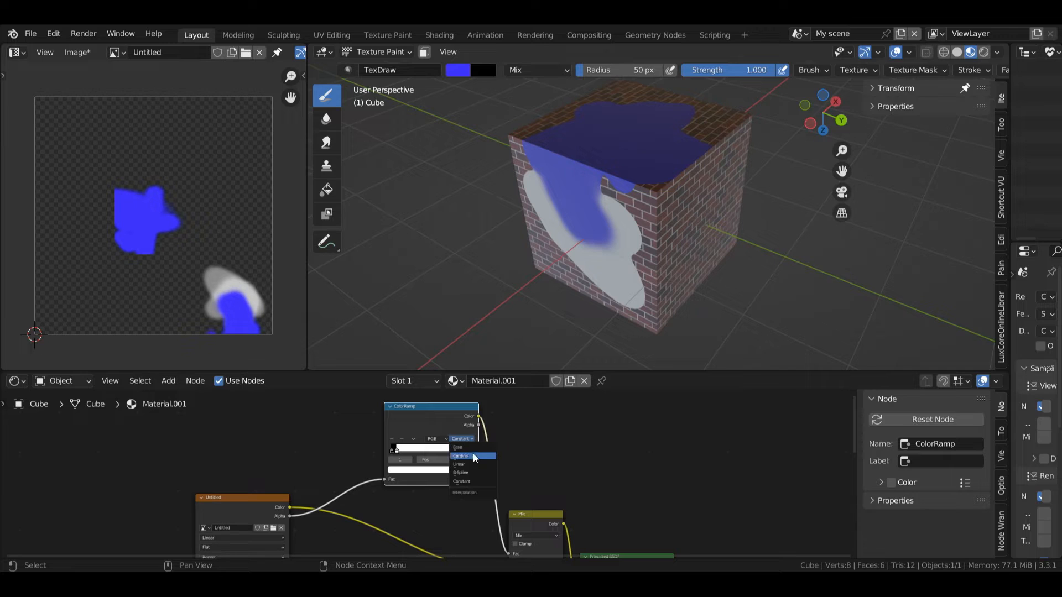
# - Set the ColorRamp interpolation back to Linear and its white stop position to 1.000
pyautogui.click(467, 464)
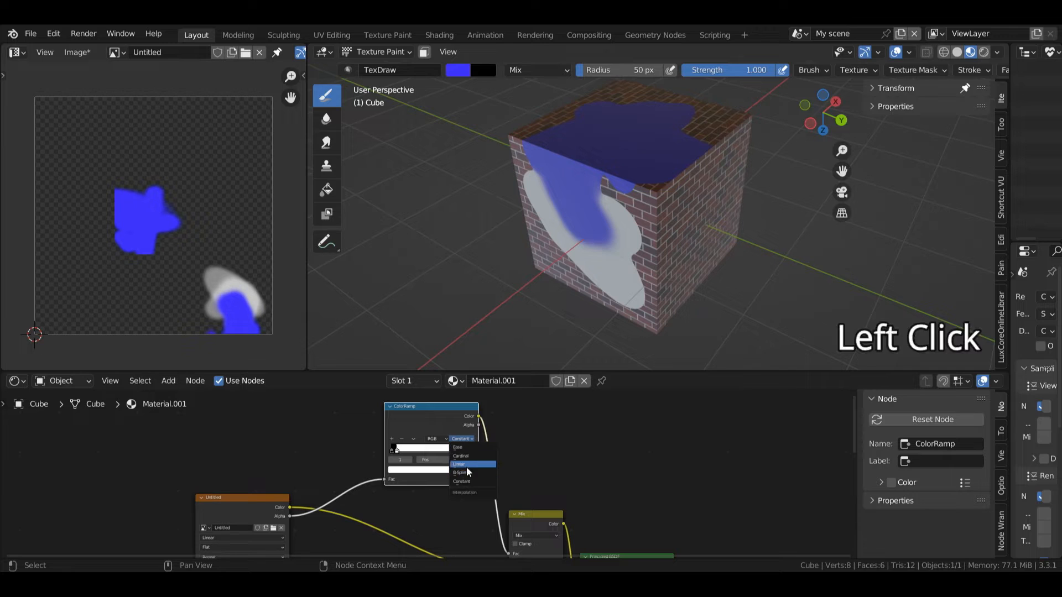
pyautogui.moveTo(422, 452); pyautogui.dragTo(471, 451)
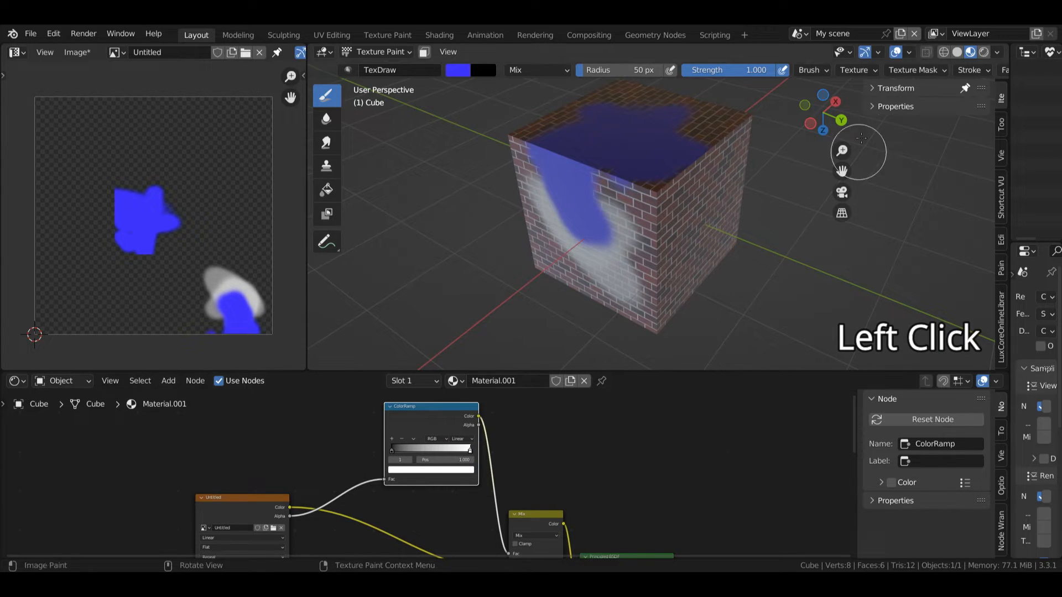
# - Widen the 3D viewport, set the brush falloff curve to the flat preset, and paint more blue on the top face
pyautogui.moveTo(835, 109); pyautogui.dragTo(860, 85)
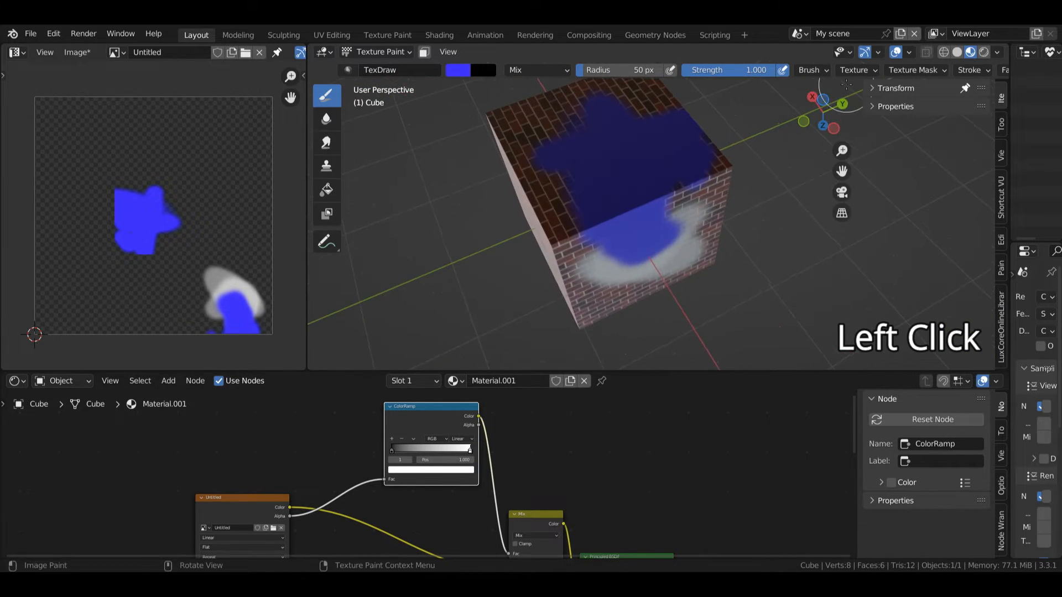
pyautogui.moveTo(307, 59); pyautogui.dragTo(185, 63)
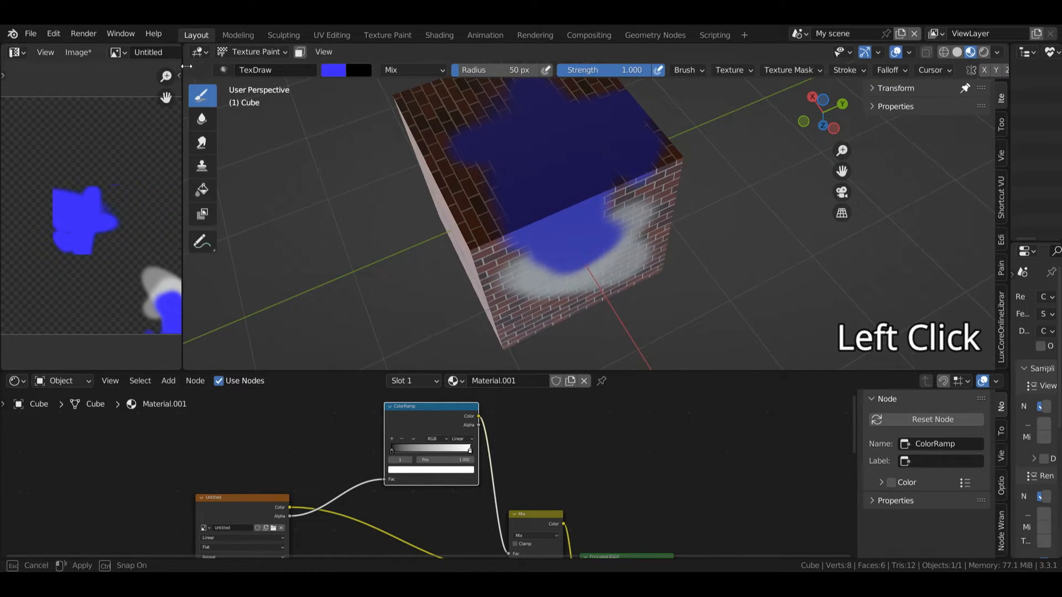
pyautogui.click(896, 70)
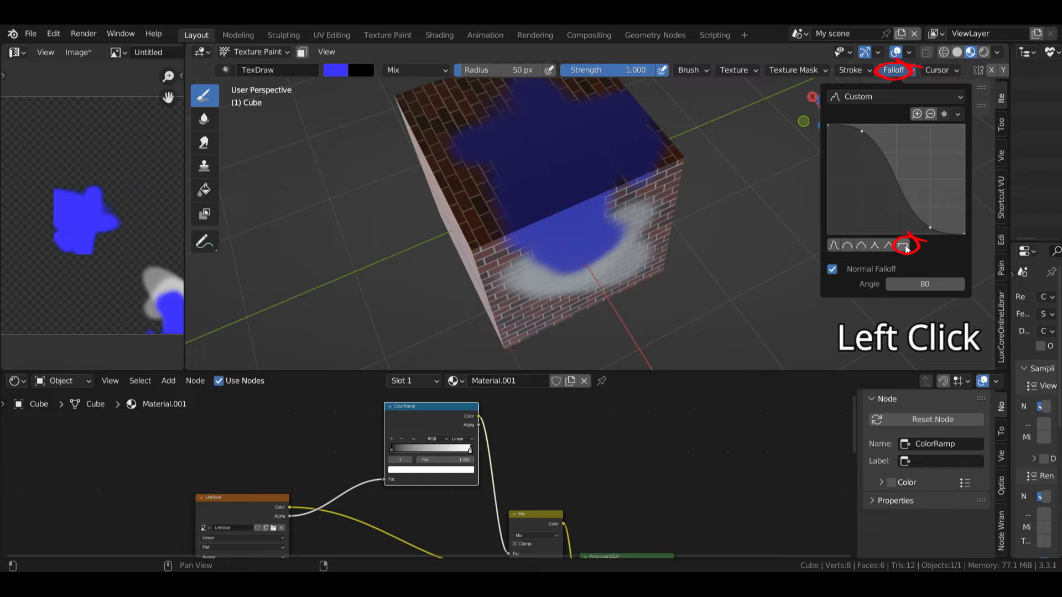
pyautogui.click(905, 247)
pyautogui.moveTo(483, 209)
pyautogui.mouseDown()
pyautogui.moveTo(540, 171)
pyautogui.moveTo(486, 171)
pyautogui.moveTo(415, 148)
pyautogui.mouseUp()
# - Paint a hard-edged green patch on an unpainted brick side, running around the corner onto the adjoining face
pyautogui.moveTo(470, 449); pyautogui.dragTo(384, 445)
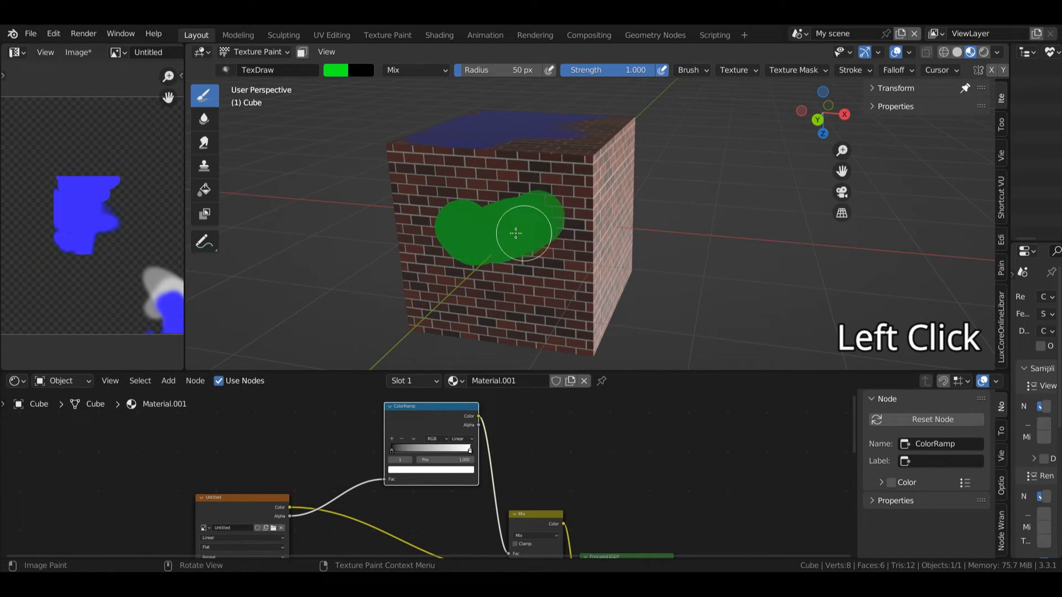
pyautogui.moveTo(515, 233)
pyautogui.mouseDown()
pyautogui.moveTo(526, 247)
pyautogui.moveTo(572, 247)
pyautogui.moveTo(559, 275)
pyautogui.moveTo(536, 282)
pyautogui.mouseUp()
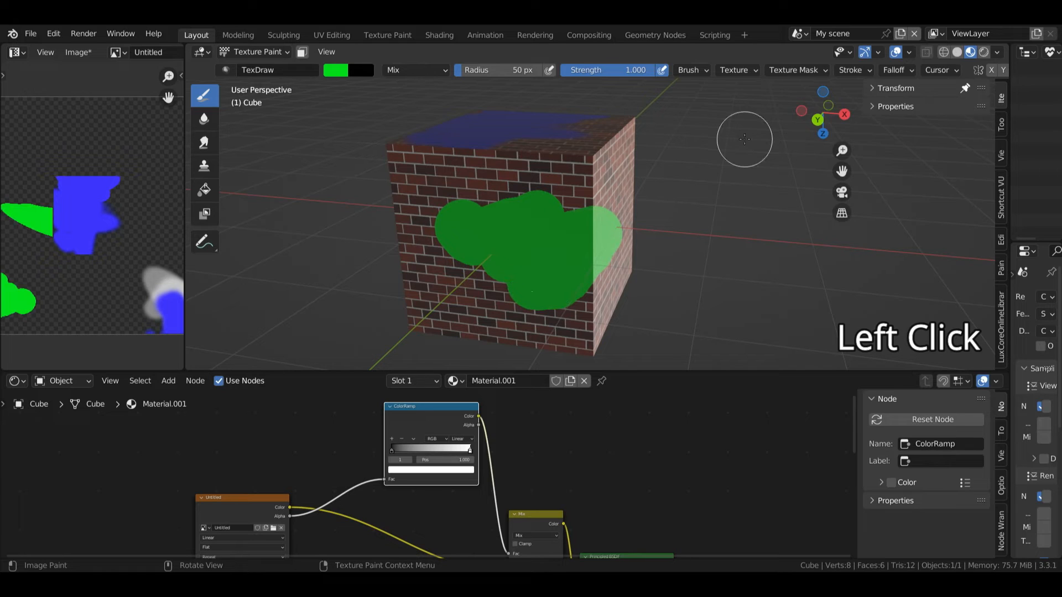
# - Link the brick image's Color directly to the Principled BSDF's Base Color, bypassing the Mix node
pyautogui.moveTo(833, 107); pyautogui.dragTo(769, 123)
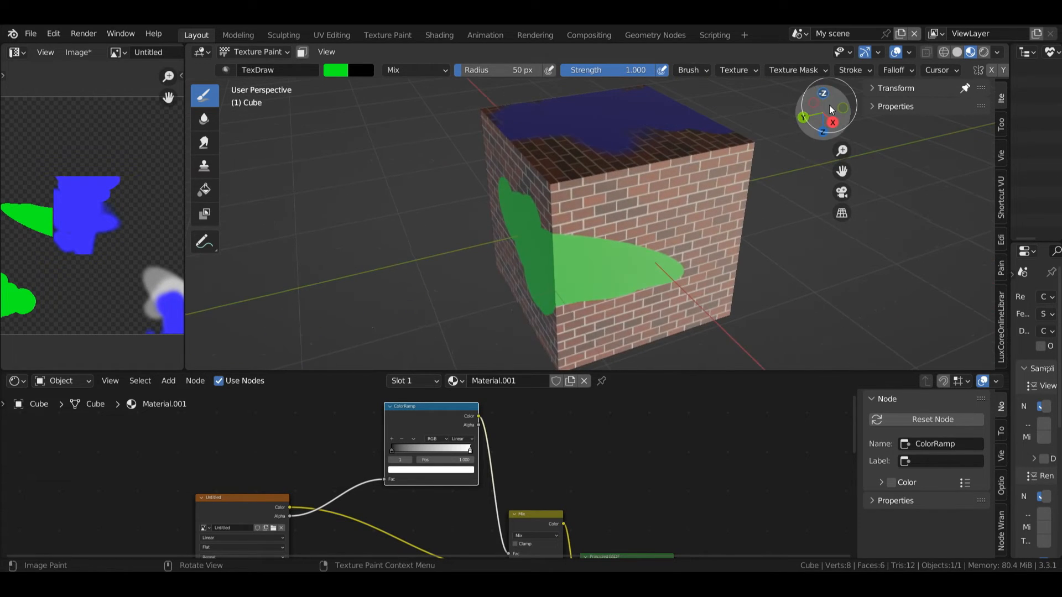
pyautogui.moveTo(852, 433); pyautogui.dragTo(850, 456)
pyautogui.moveTo(417, 526); pyautogui.dragTo(583, 525)
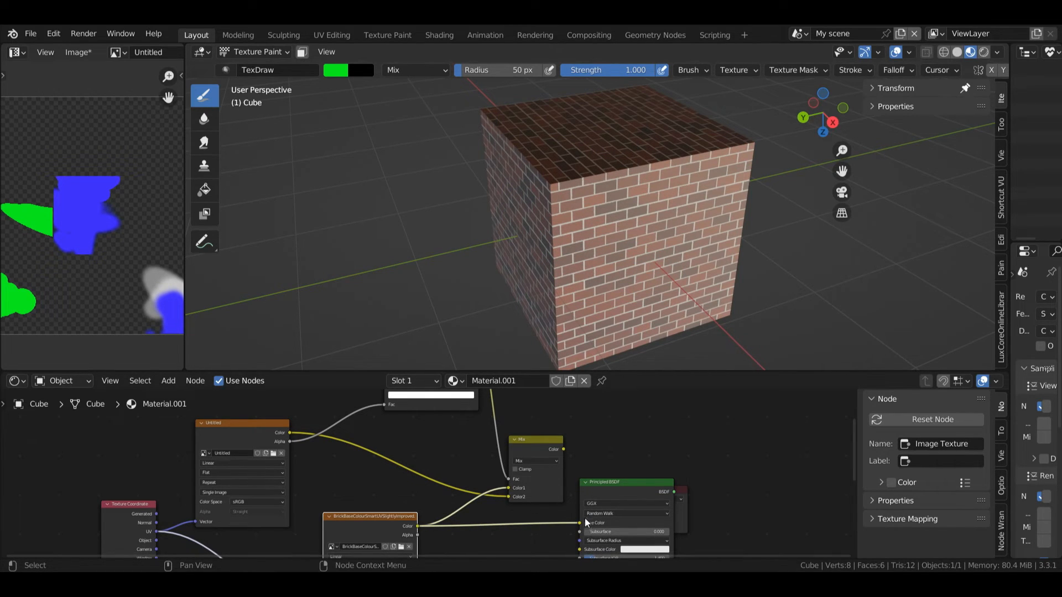